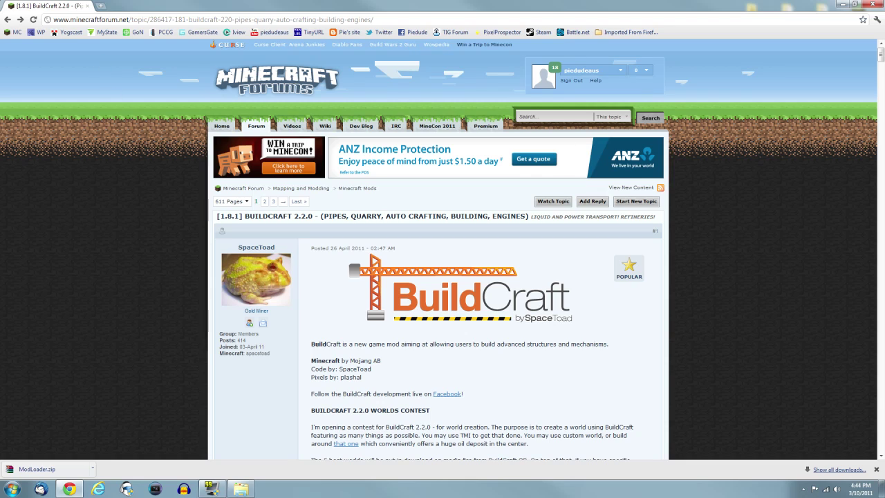
Reveal the BuildCraft 2.2.0 (beta, SSP-only) download links under the Minecraft 1.8.1 downloads
{"action": "left_click_drag", "start_coordinate": [54, 20], "coordinate": [127, 19]}
{"action": "left_click", "coordinate": [126, 107]}
{"action": "scroll", "coordinate": [738, 271], "scroll_direction": "down", "scroll_amount": 3}
{"action": "scroll", "coordinate": [740, 275], "scroll_direction": "down", "scroll_amount": 8}
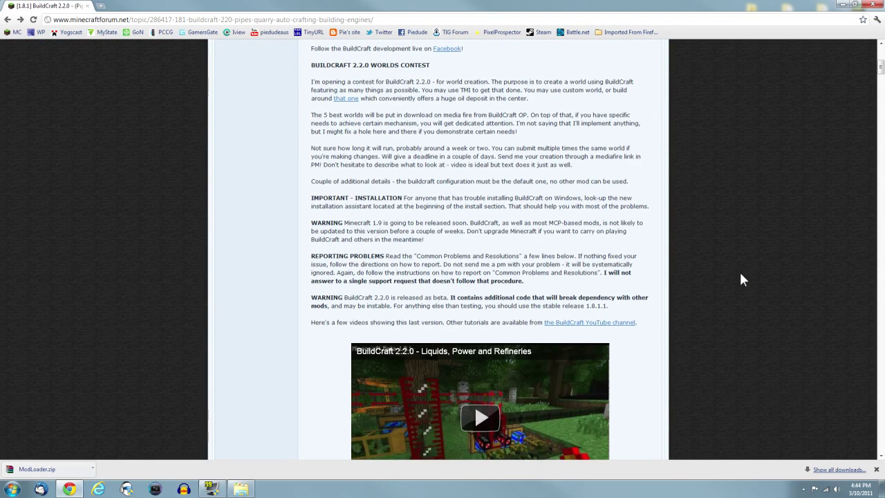
{"action": "scroll", "coordinate": [736, 266], "scroll_direction": "down", "scroll_amount": 2}
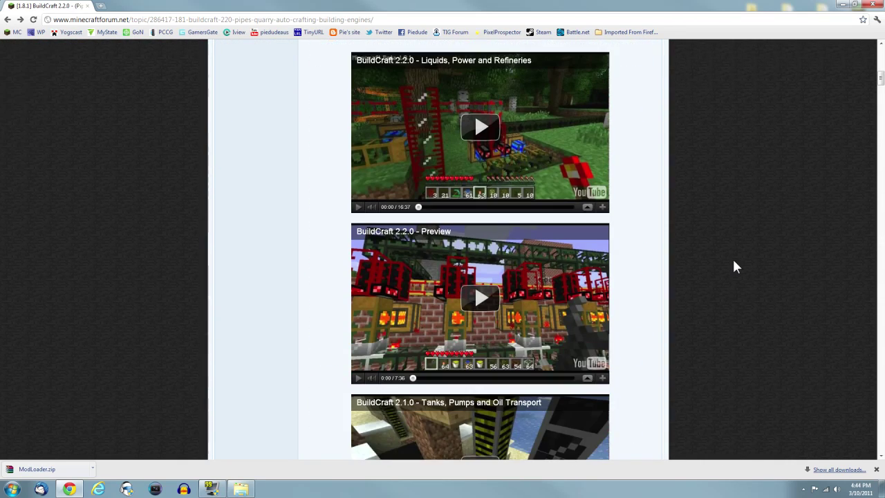
{"action": "scroll", "coordinate": [698, 308], "scroll_direction": "down", "scroll_amount": 3}
{"action": "scroll", "coordinate": [695, 307], "scroll_direction": "down", "scroll_amount": 4}
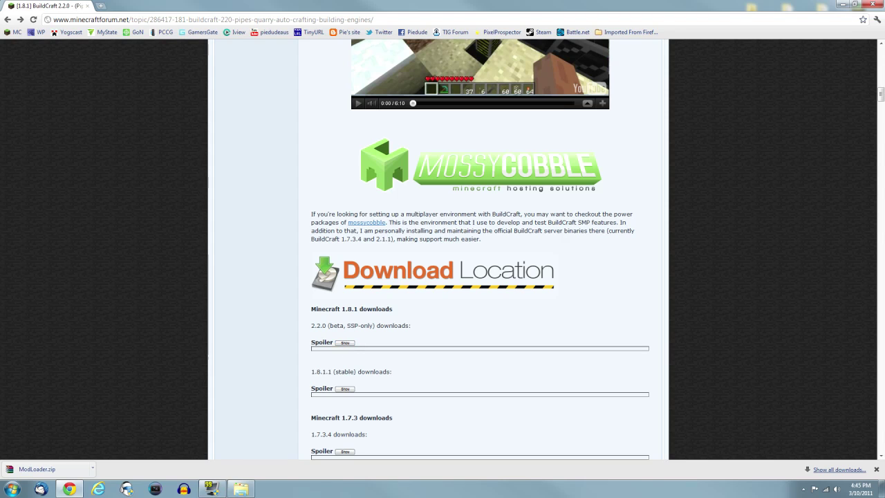
{"action": "left_click", "coordinate": [345, 343]}
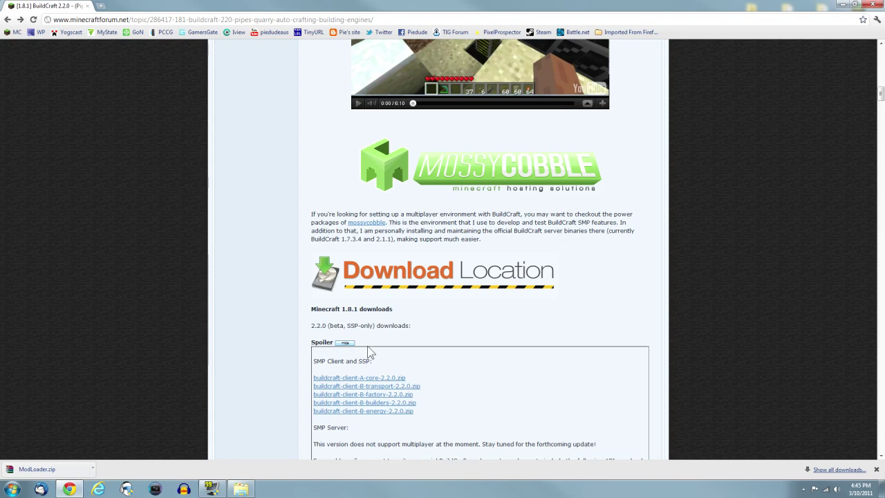
{"action": "scroll", "coordinate": [415, 346], "scroll_direction": "down", "scroll_amount": 4}
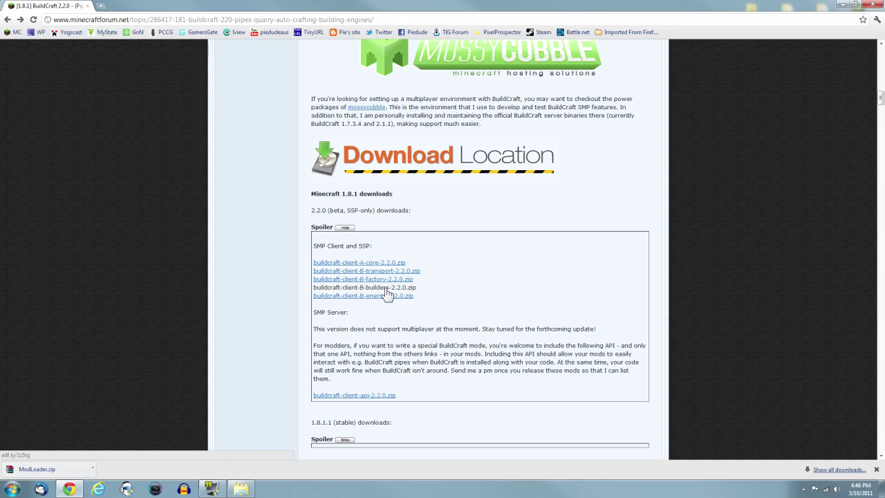
Examine the BuildCraft download list and the automatic and manual client installation instructions
{"action": "scroll", "coordinate": [442, 283], "scroll_direction": "down", "scroll_amount": 5}
{"action": "scroll", "coordinate": [474, 283], "scroll_direction": "up", "scroll_amount": 4}
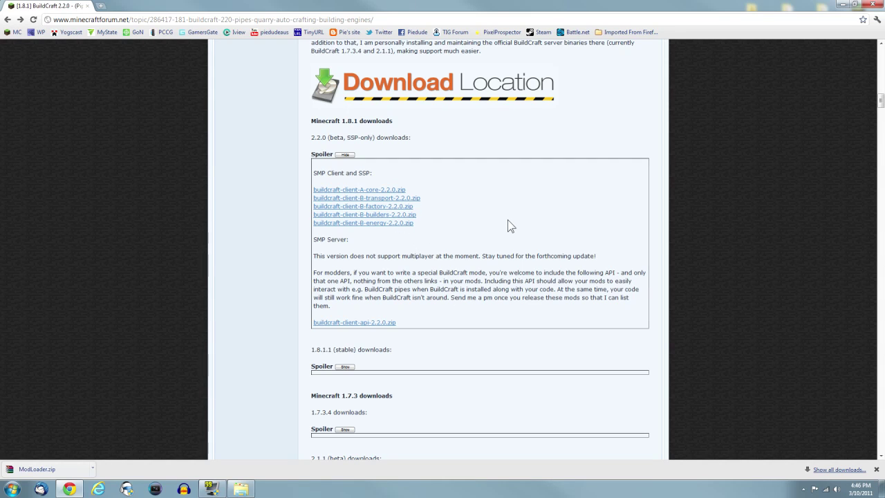
{"action": "scroll", "coordinate": [531, 220], "scroll_direction": "down", "scroll_amount": 3}
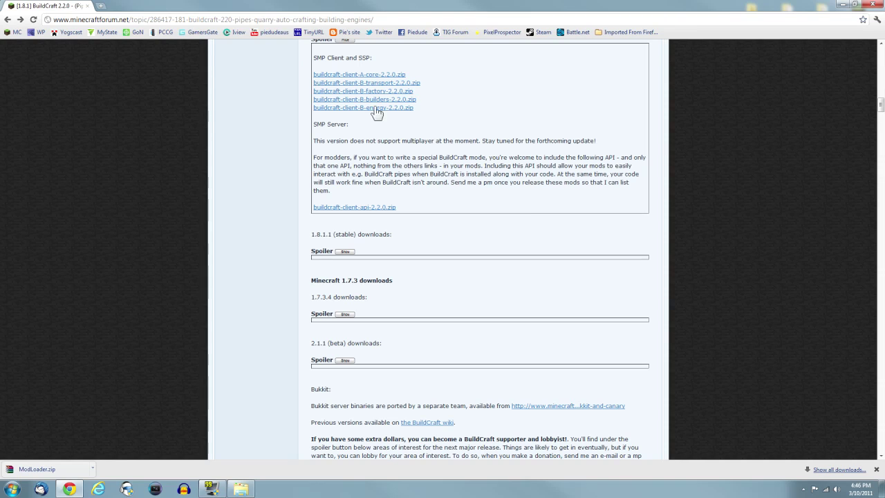
{"action": "scroll", "coordinate": [472, 141], "scroll_direction": "down", "scroll_amount": 5}
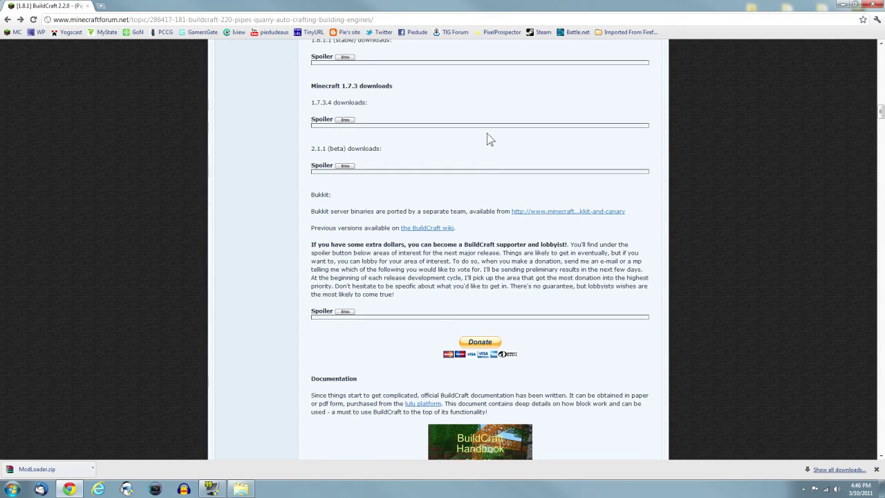
{"action": "scroll", "coordinate": [487, 138], "scroll_direction": "down", "scroll_amount": 15}
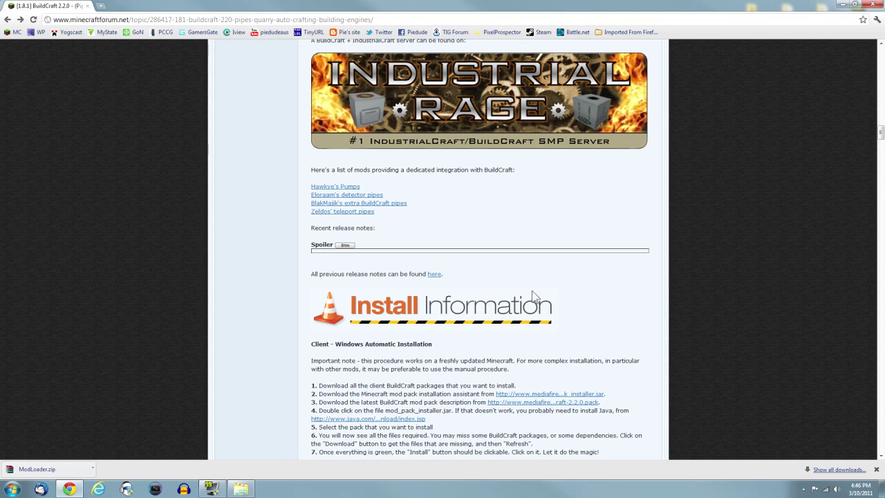
{"action": "scroll", "coordinate": [587, 283], "scroll_direction": "down", "scroll_amount": 1}
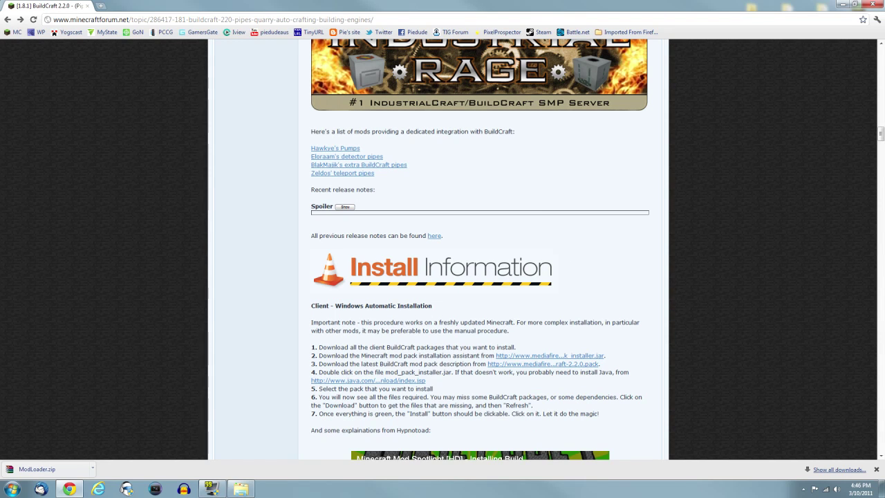
{"action": "scroll", "coordinate": [489, 334], "scroll_direction": "down", "scroll_amount": 1}
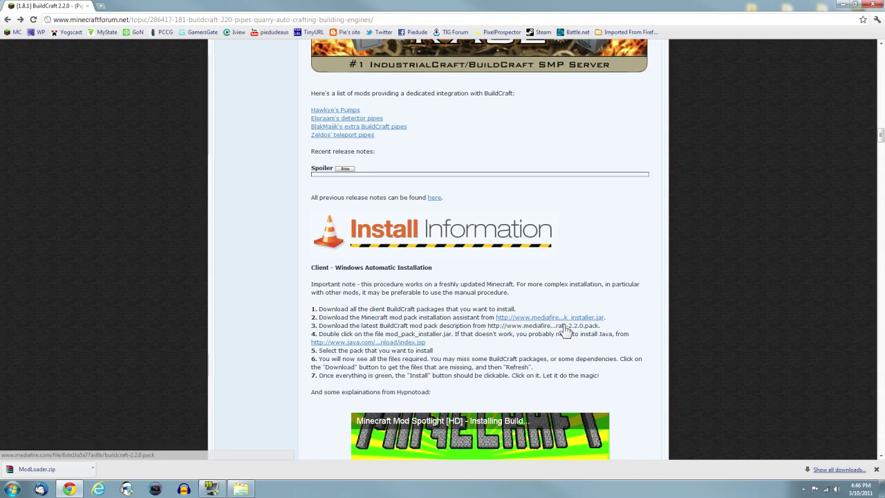
{"action": "scroll", "coordinate": [574, 331], "scroll_direction": "down", "scroll_amount": 3}
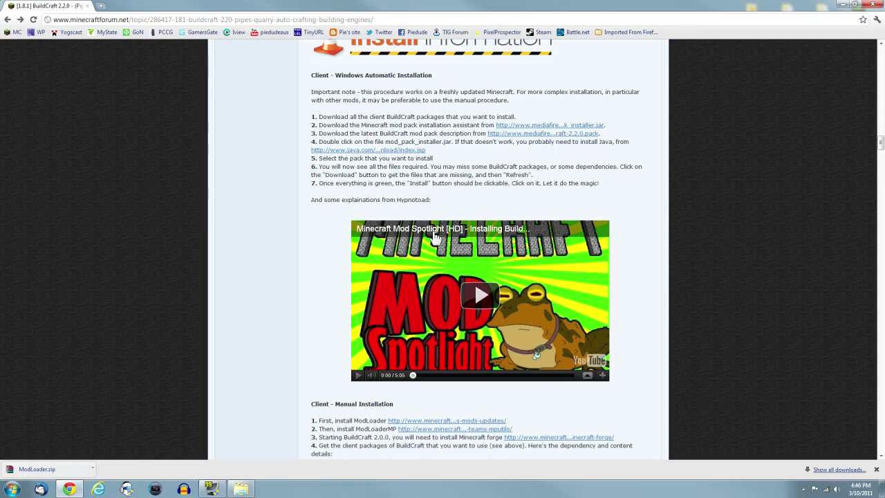
{"action": "scroll", "coordinate": [612, 316], "scroll_direction": "down", "scroll_amount": 1}
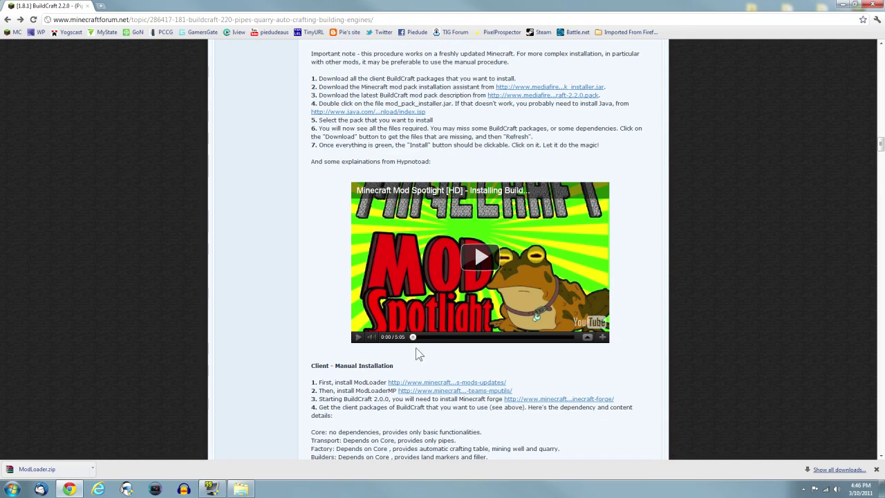
{"action": "scroll", "coordinate": [380, 124], "scroll_direction": "up", "scroll_amount": 1}
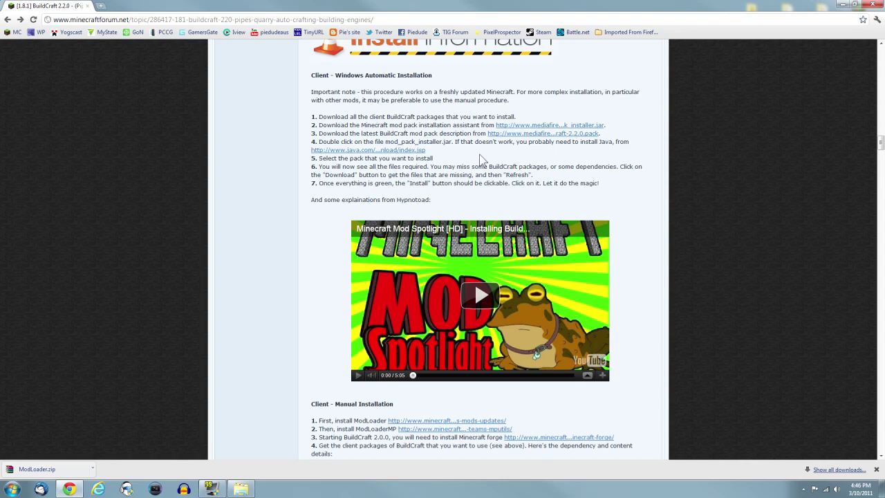
{"action": "scroll", "coordinate": [477, 207], "scroll_direction": "down", "scroll_amount": 4}
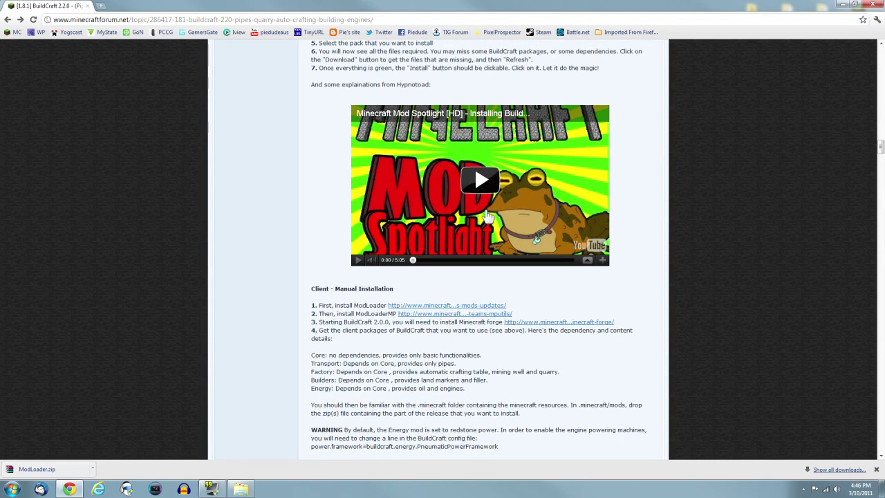
{"action": "scroll", "coordinate": [500, 234], "scroll_direction": "down", "scroll_amount": 1}
{"action": "scroll", "coordinate": [500, 234], "scroll_direction": "up", "scroll_amount": 3}
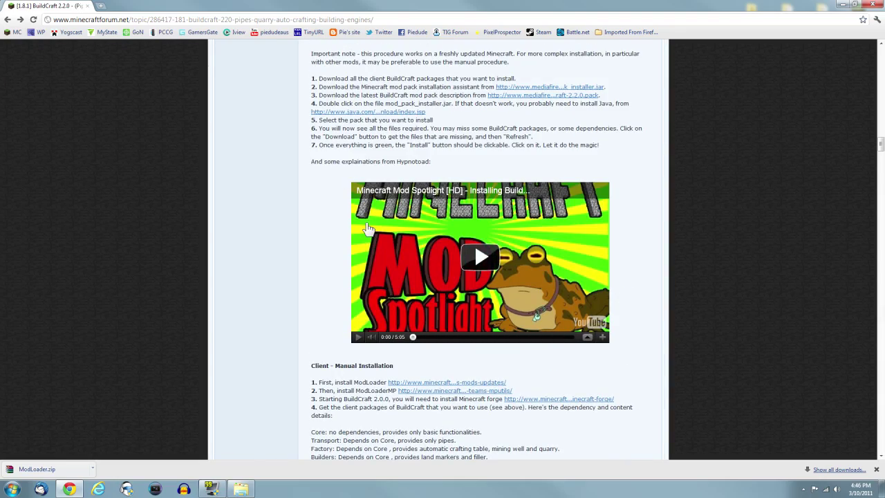
Open the ModLoader link in the manual client installation instructions of the BuildCraft topic
{"action": "scroll", "coordinate": [369, 229], "scroll_direction": "up", "scroll_amount": 20}
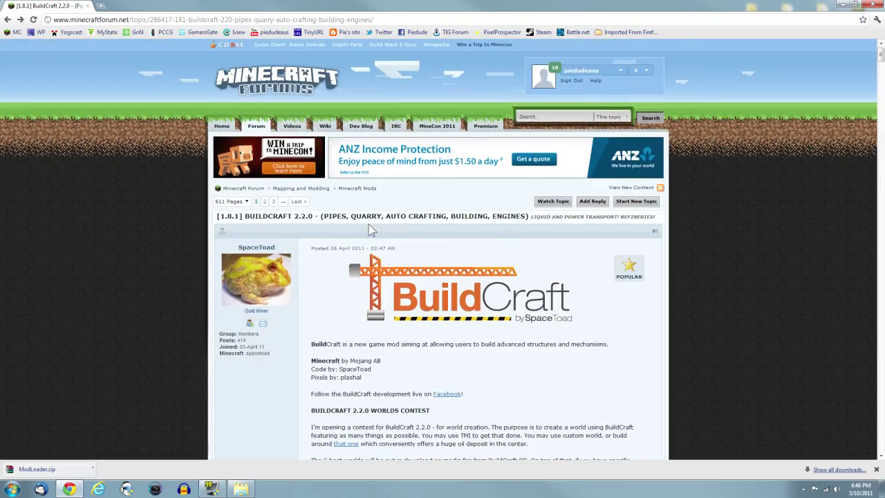
{"action": "scroll", "coordinate": [369, 225], "scroll_direction": "down", "scroll_amount": 20}
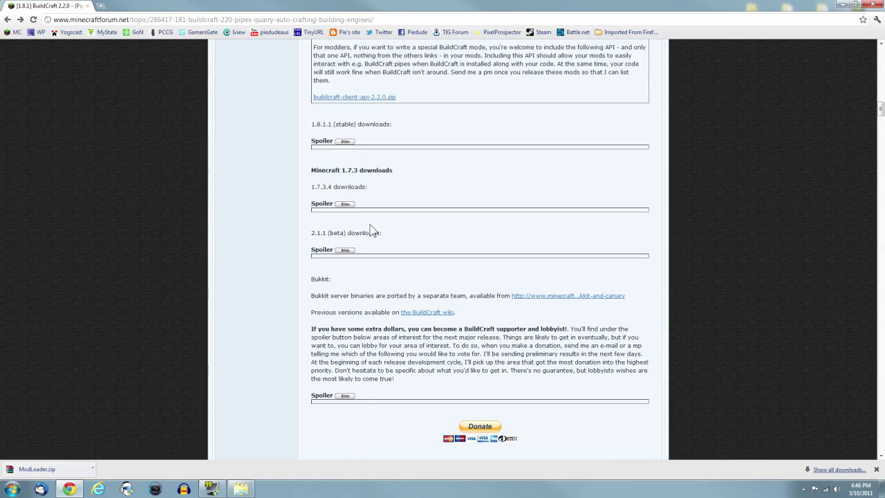
{"action": "scroll", "coordinate": [371, 230], "scroll_direction": "down", "scroll_amount": 10}
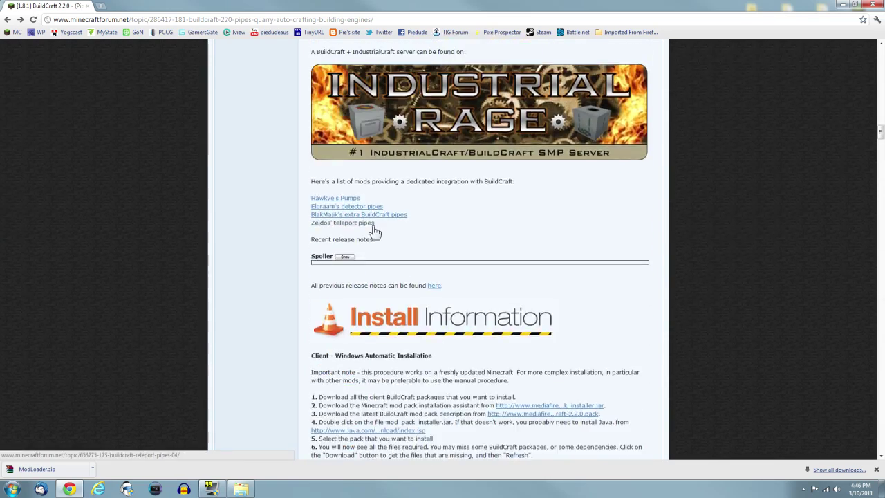
{"action": "scroll", "coordinate": [374, 232], "scroll_direction": "down", "scroll_amount": 7}
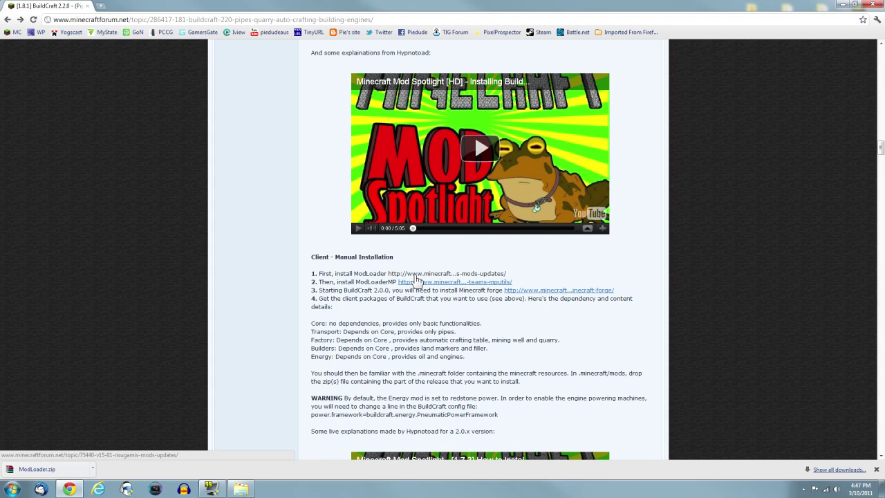
{"action": "left_click", "coordinate": [415, 281]}
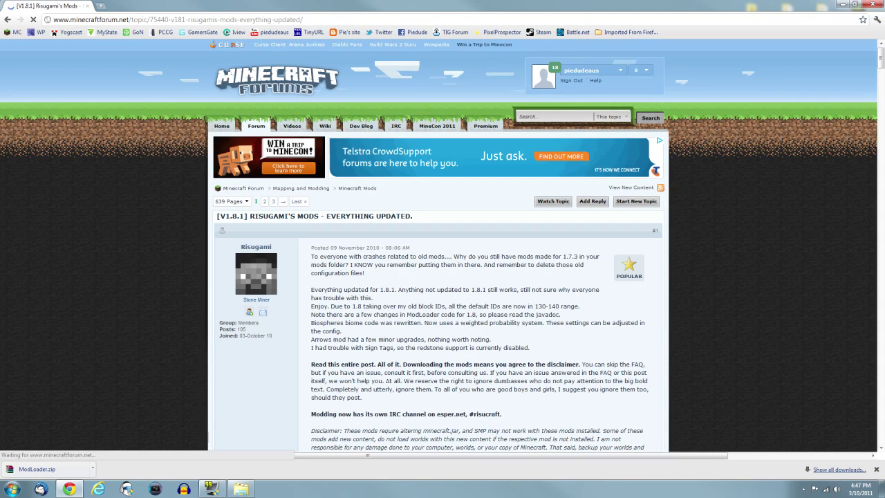
Download ModLoader Beta 1.8.1 through its Adfly link, skipping the ad
{"action": "scroll", "coordinate": [408, 276], "scroll_direction": "down", "scroll_amount": 1}
{"action": "scroll", "coordinate": [400, 269], "scroll_direction": "down", "scroll_amount": 12}
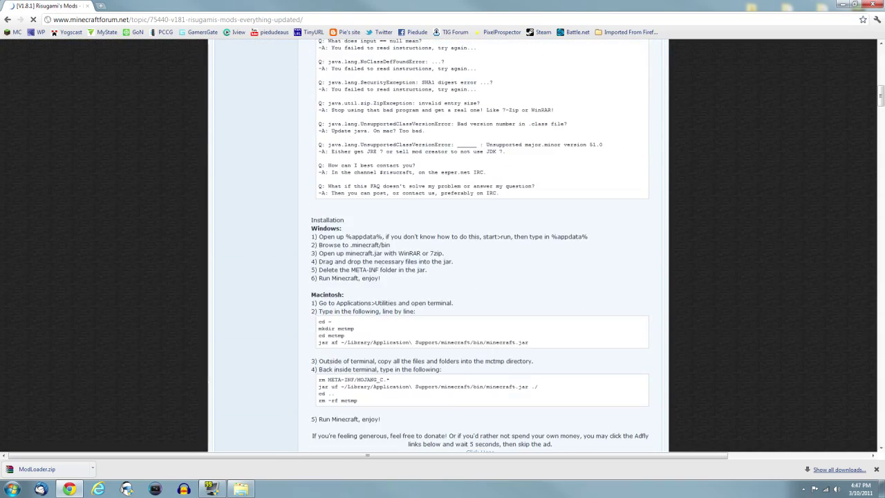
{"action": "scroll", "coordinate": [385, 274], "scroll_direction": "down", "scroll_amount": 2}
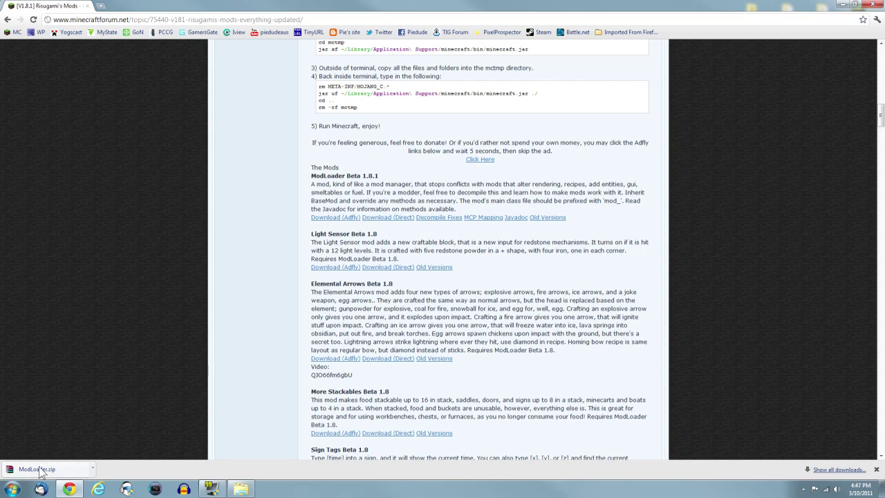
{"action": "left_click", "coordinate": [341, 220]}
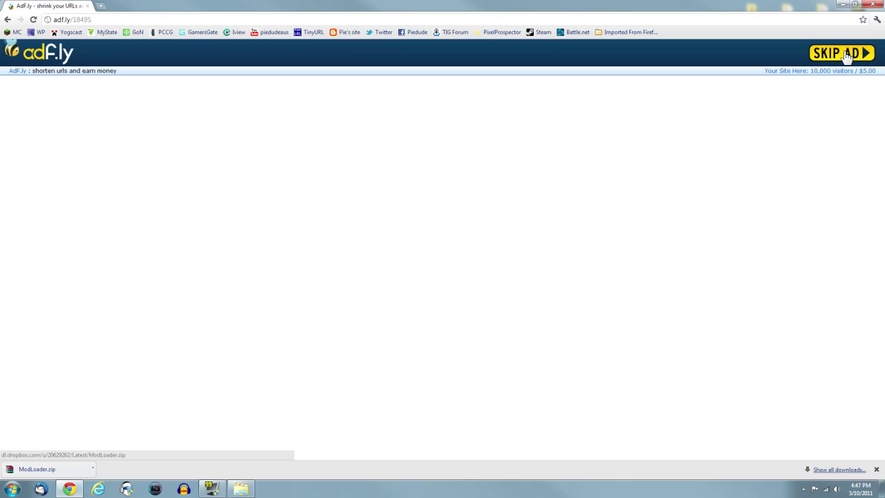
{"action": "left_click", "coordinate": [847, 57]}
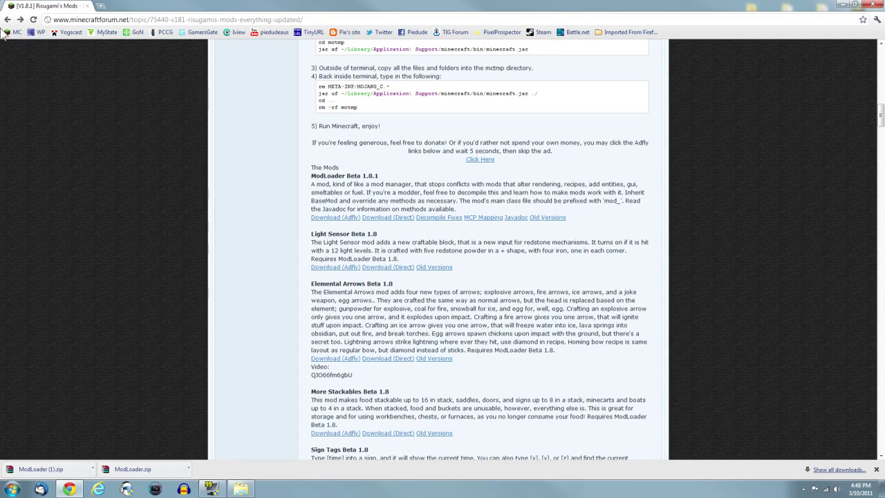
Return to the BuildCraft topic and open the ModLoaderMP link in the manual client installation instructions
{"action": "left_click", "coordinate": [9, 20]}
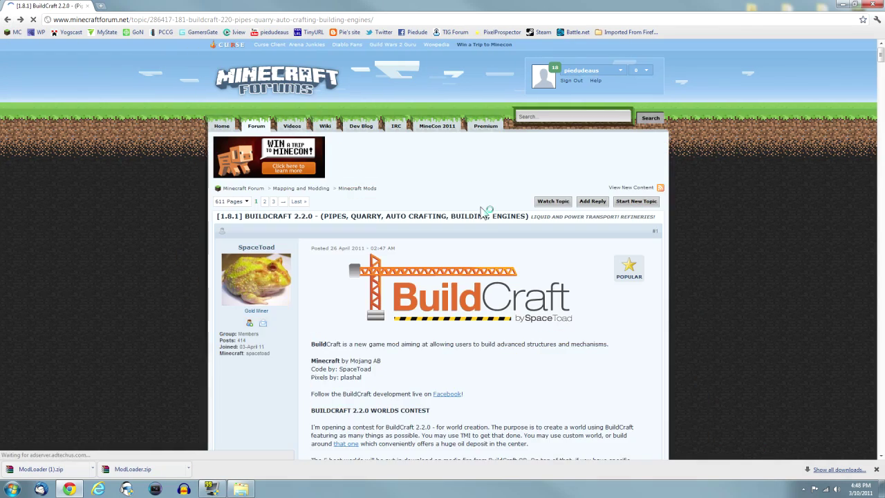
{"action": "scroll", "coordinate": [479, 215], "scroll_direction": "down", "scroll_amount": 20}
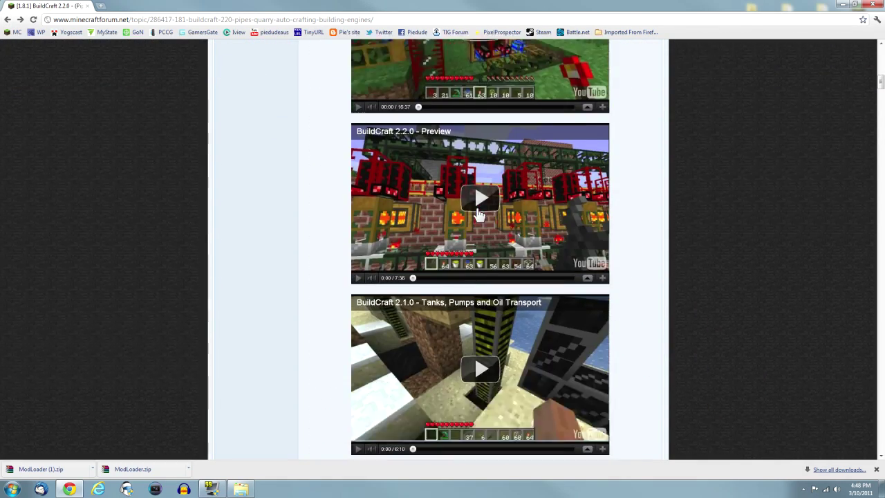
{"action": "scroll", "coordinate": [479, 216], "scroll_direction": "down", "scroll_amount": 1}
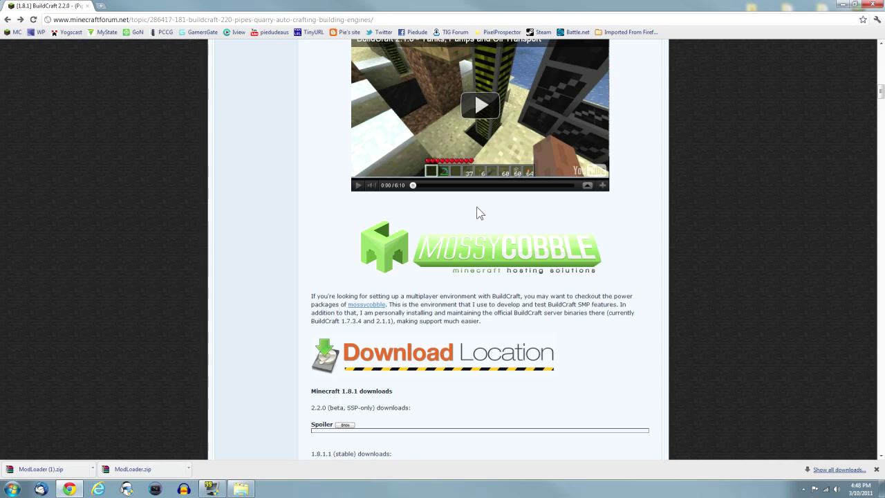
{"action": "scroll", "coordinate": [468, 279], "scroll_direction": "down", "scroll_amount": 3}
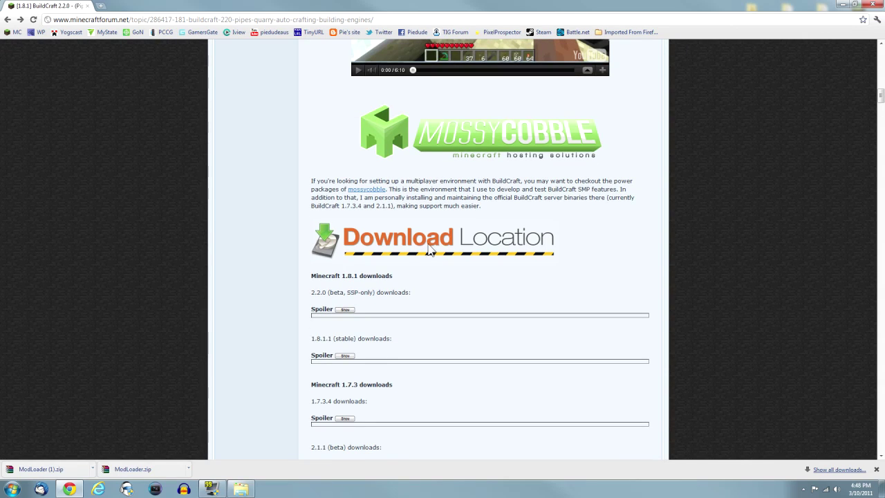
{"action": "scroll", "coordinate": [411, 305], "scroll_direction": "down", "scroll_amount": 20}
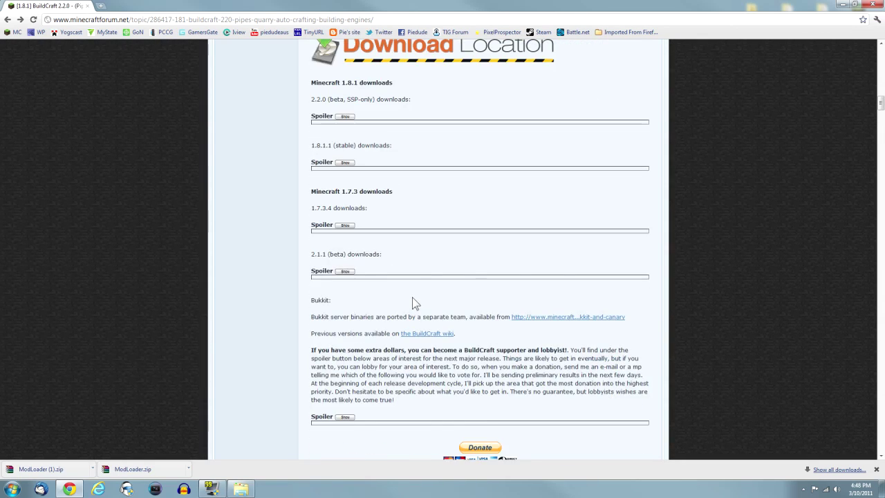
{"action": "scroll", "coordinate": [419, 297], "scroll_direction": "down", "scroll_amount": 6}
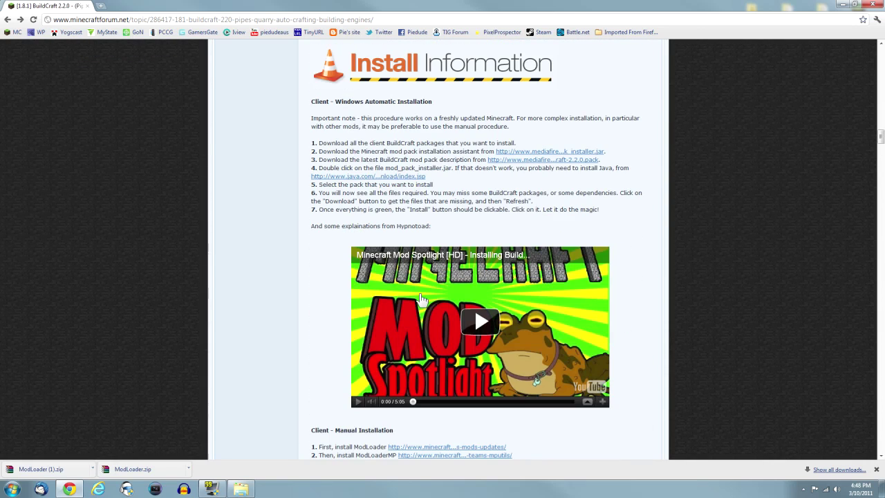
{"action": "scroll", "coordinate": [419, 297], "scroll_direction": "down", "scroll_amount": 5}
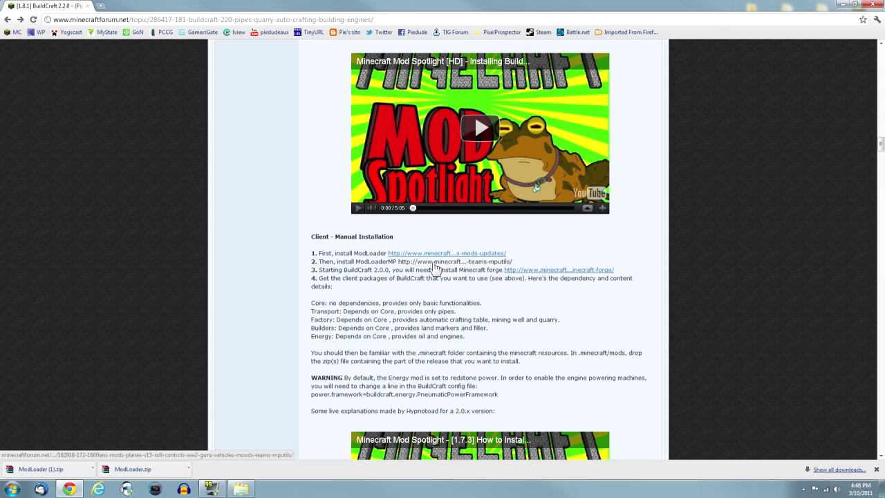
{"action": "left_click", "coordinate": [435, 263]}
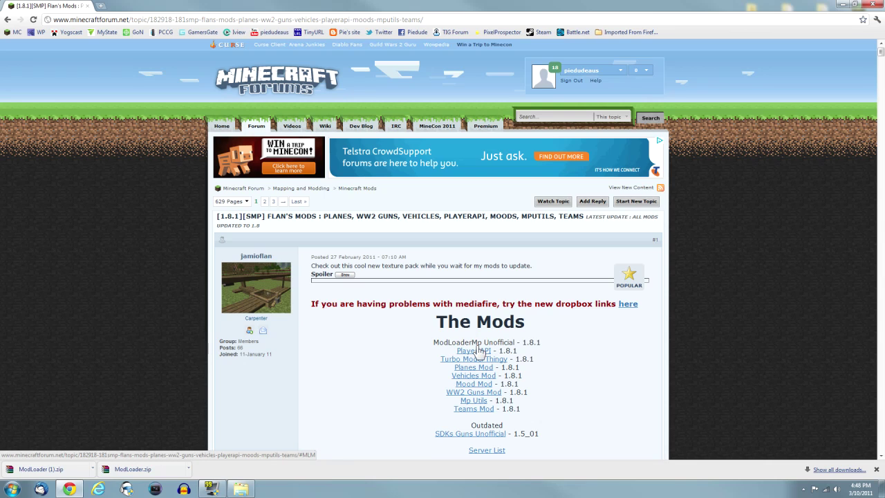
View the client 1.8.1 download links in the ModLoaderMp Unofficial section and return to the list of mods
{"action": "left_click", "coordinate": [499, 343]}
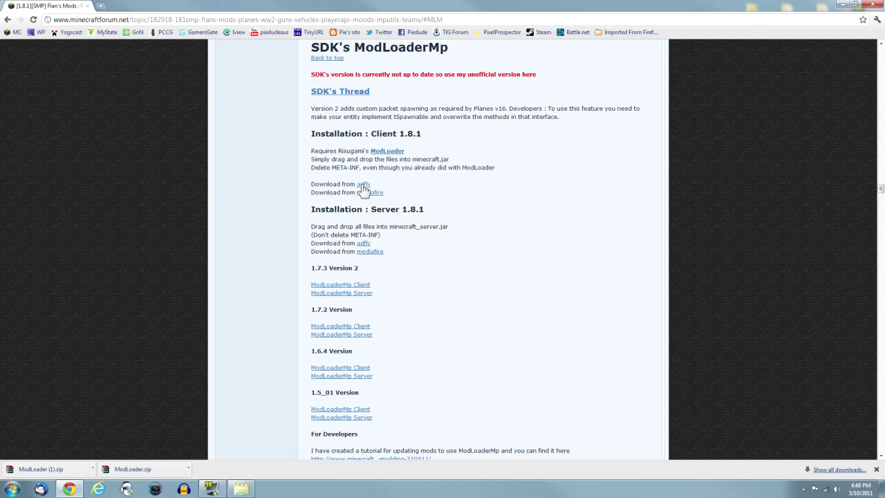
{"action": "left_click", "coordinate": [7, 21]}
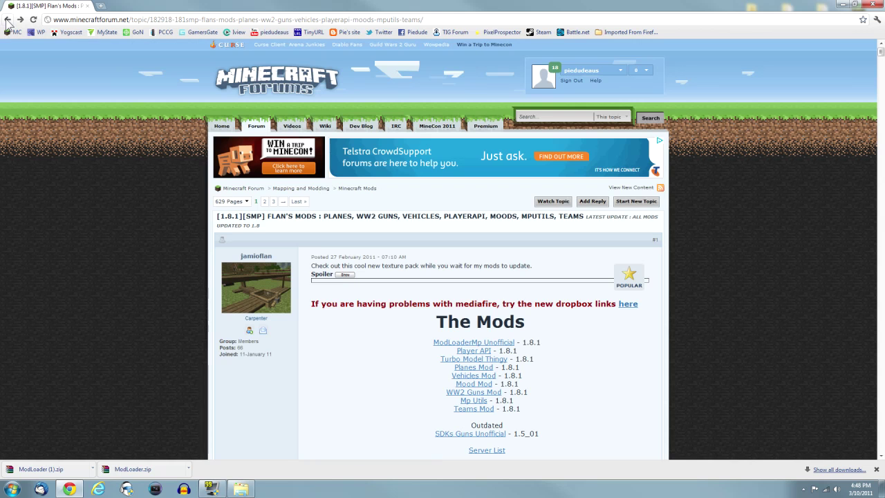
Return to the BuildCraft topic and open its Minecraft Forge link under manual client installation to view the Minecraft 1.8.1 client download links
{"action": "left_click", "coordinate": [7, 20]}
{"action": "scroll", "coordinate": [415, 253], "scroll_direction": "down", "scroll_amount": 15}
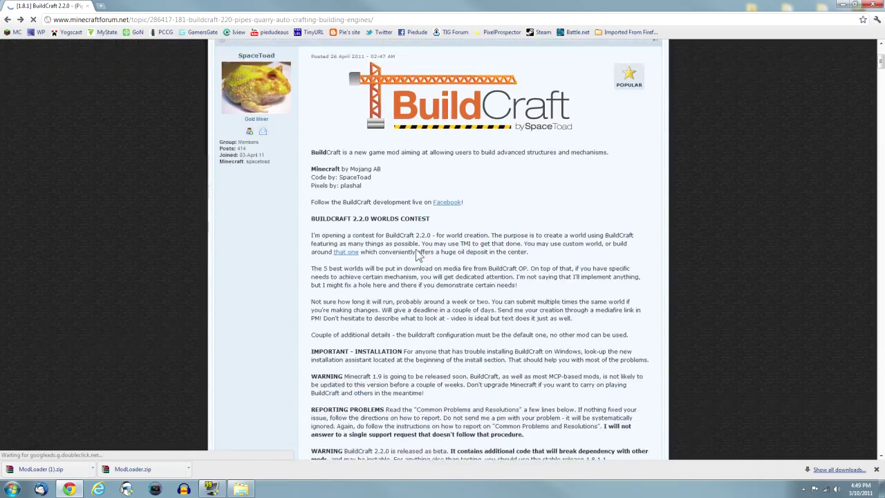
{"action": "scroll", "coordinate": [420, 254], "scroll_direction": "down", "scroll_amount": 13}
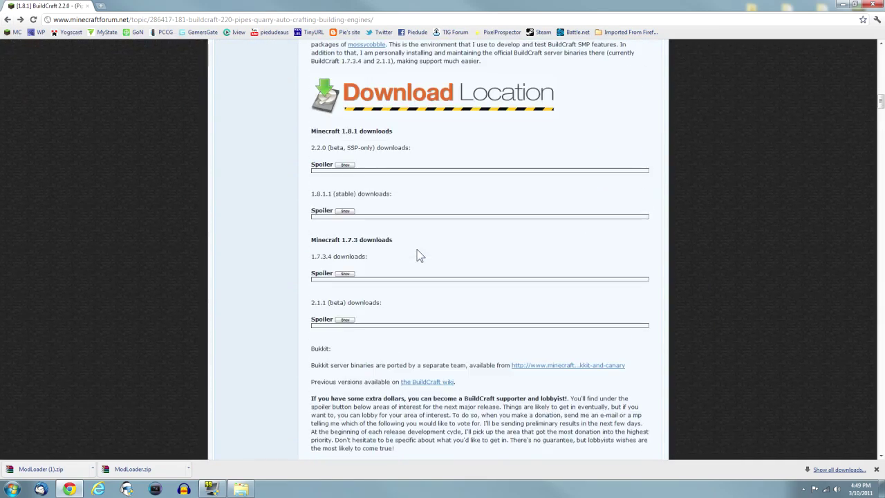
{"action": "scroll", "coordinate": [420, 254], "scroll_direction": "down", "scroll_amount": 12}
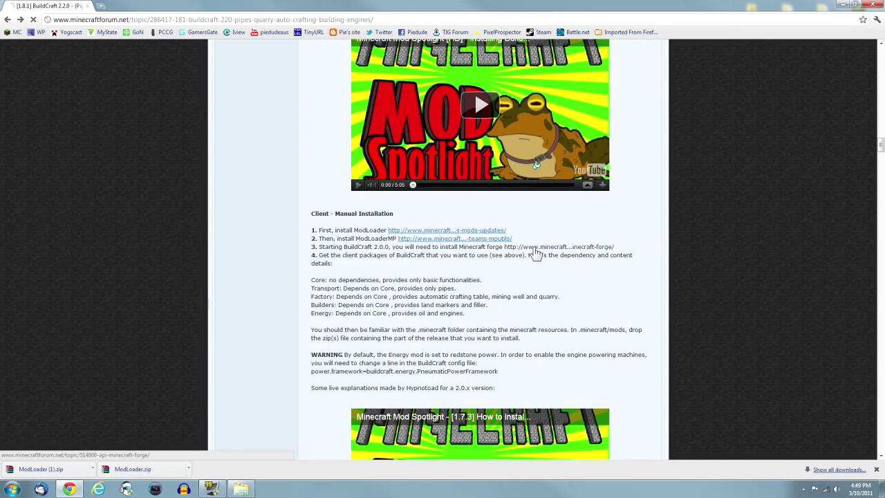
{"action": "left_click", "coordinate": [537, 252]}
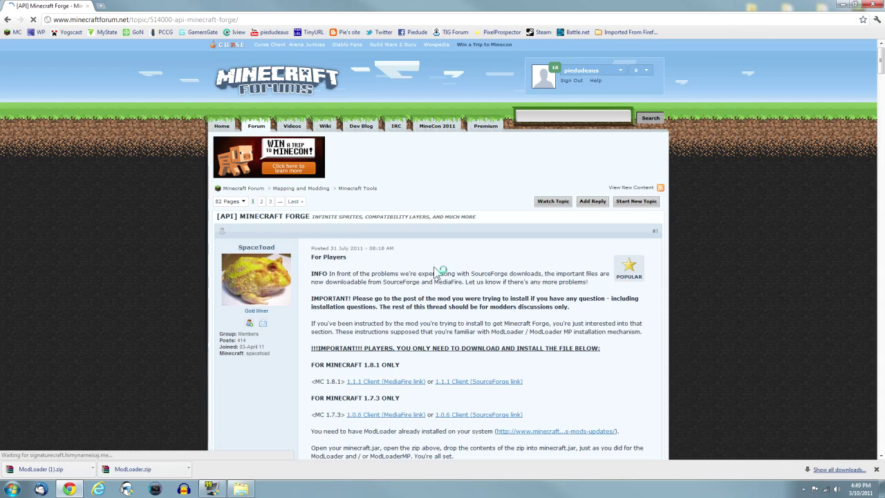
{"action": "scroll", "coordinate": [457, 280], "scroll_direction": "down", "scroll_amount": 1}
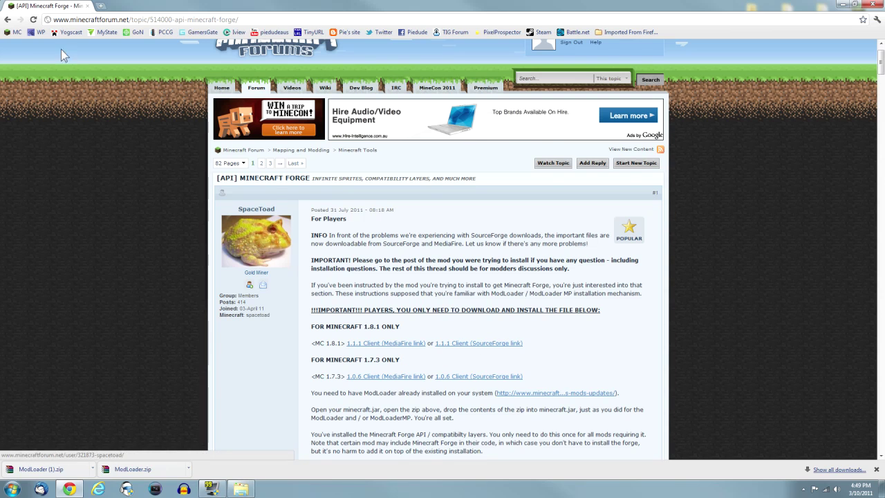
Return to the BuildCraft topic and close the browser window to get to the desktop
{"action": "left_click", "coordinate": [7, 20]}
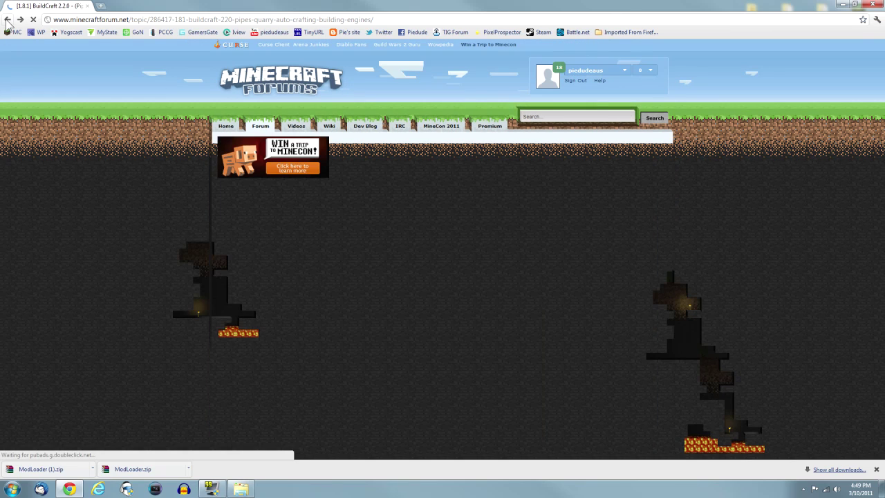
{"action": "scroll", "coordinate": [564, 251], "scroll_direction": "down", "scroll_amount": 3}
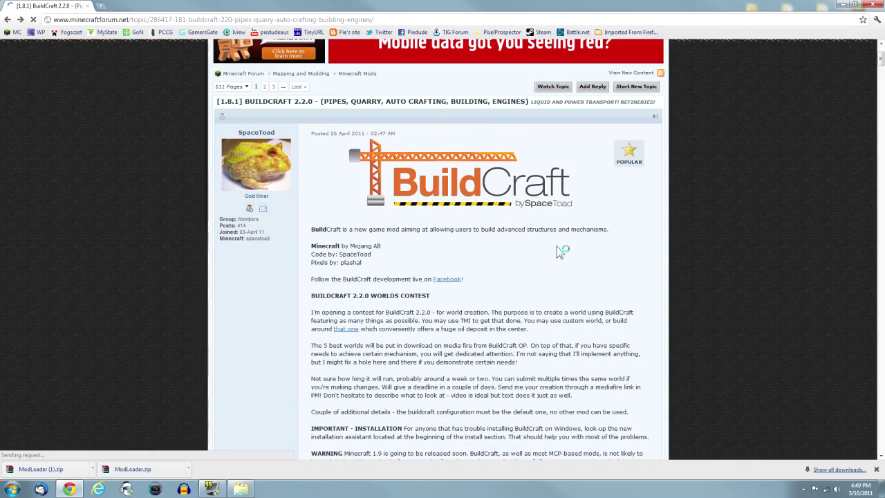
{"action": "left_click", "coordinate": [872, 5]}
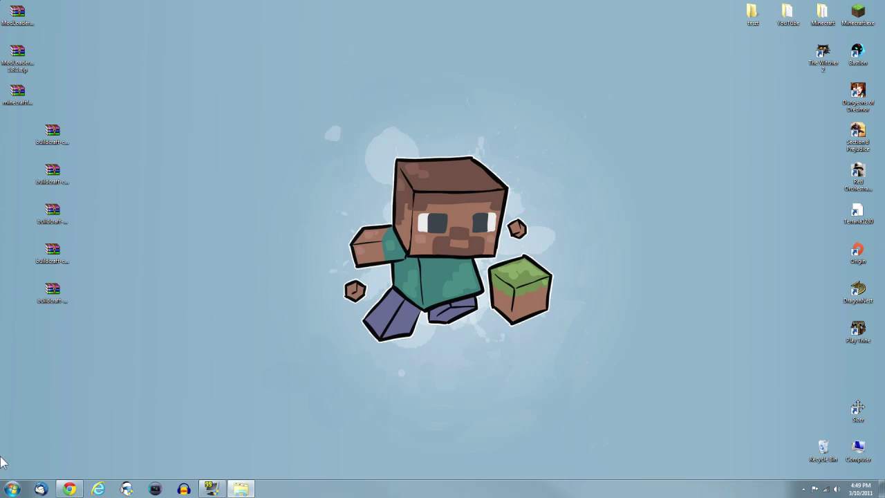
Open the Roaming folder through %appdata% and go to the bin folder inside .minecraft
{"action": "left_click", "coordinate": [11, 489]}
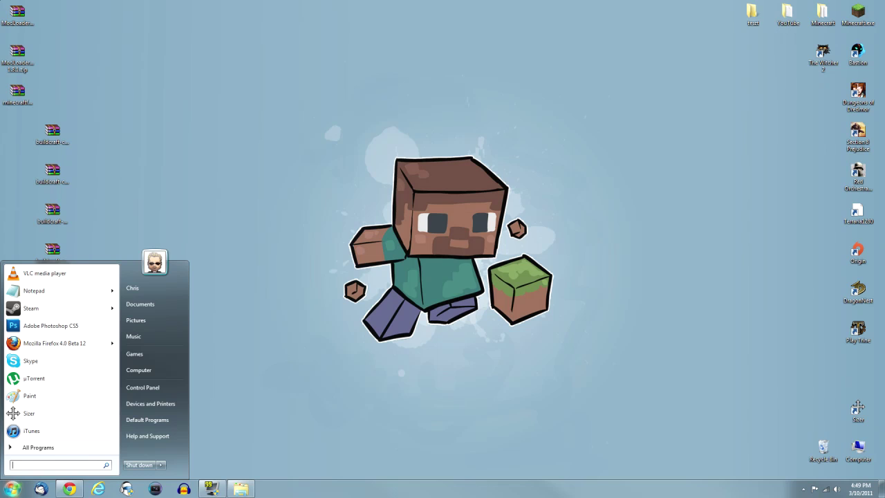
{"action": "type", "text": "%"}
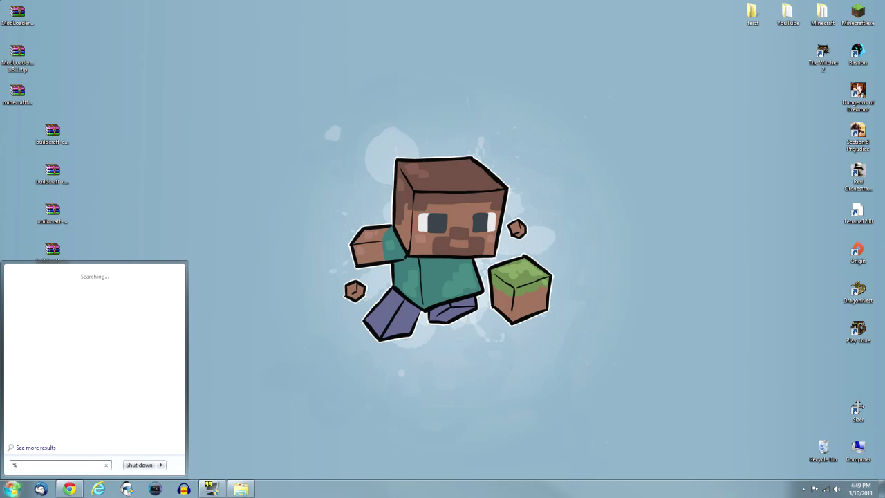
{"action": "type", "text": "appd"}
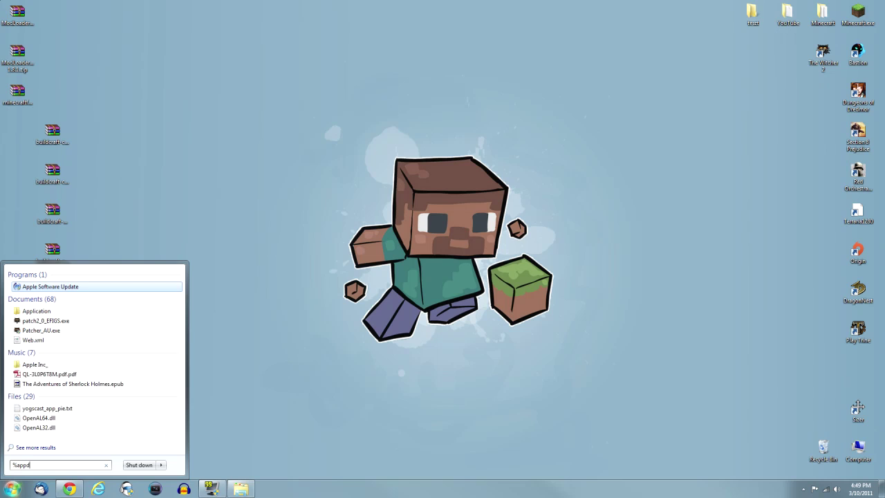
{"action": "type", "text": "ata%"}
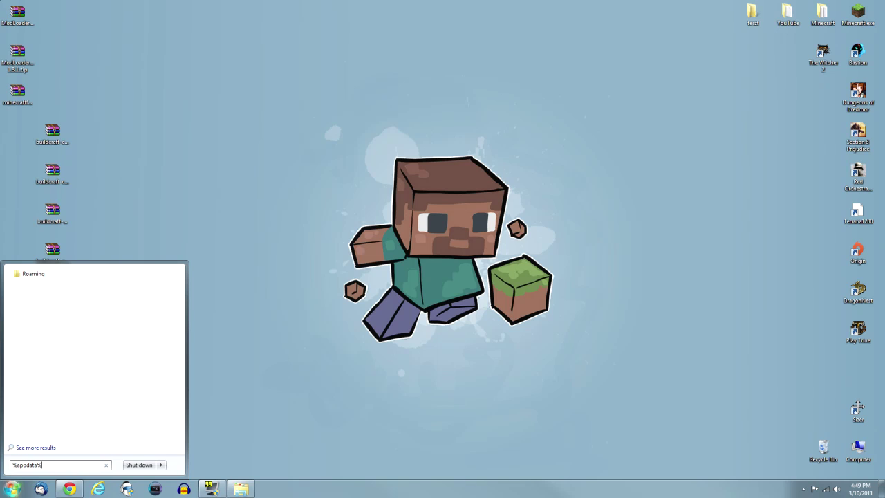
{"action": "key", "text": "Return"}
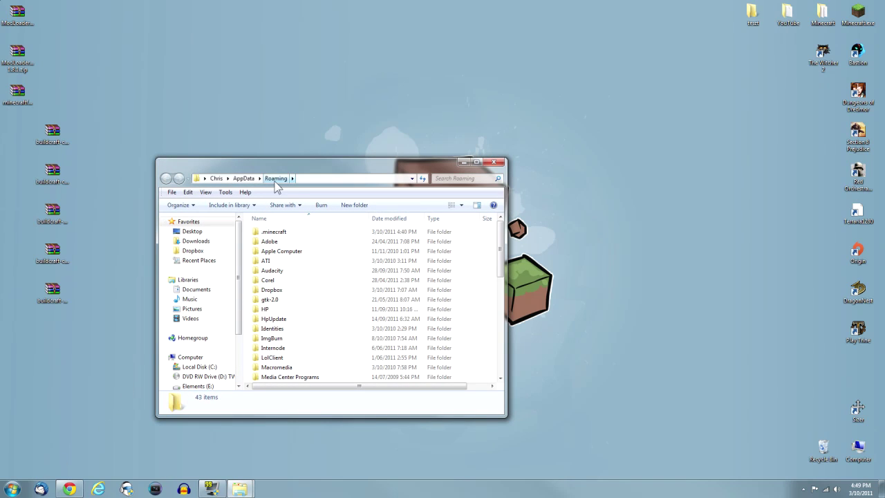
{"action": "double_click", "coordinate": [274, 233]}
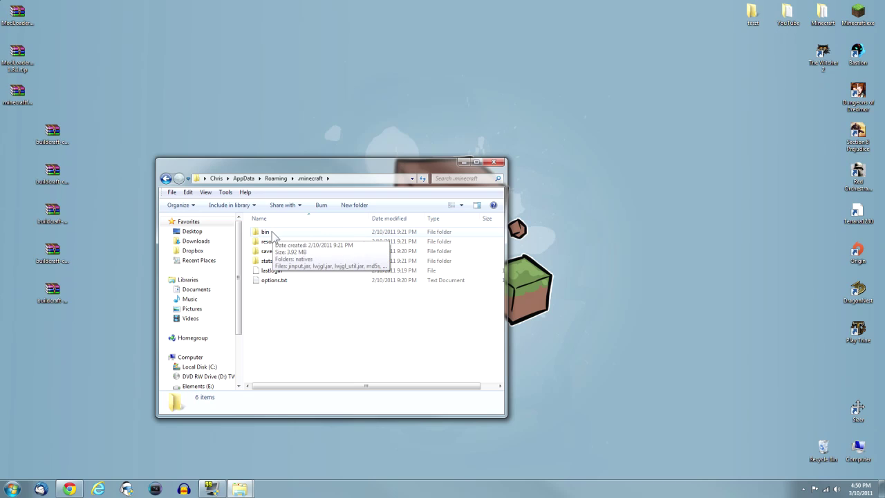
{"action": "double_click", "coordinate": [272, 232]}
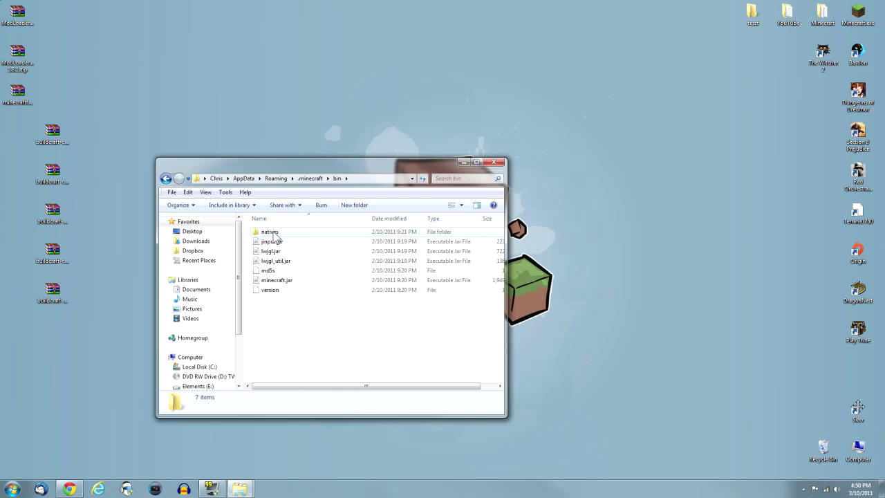
Open minecraft.jar from the bin folder with WinRAR and dismiss the licence purchase reminder
{"action": "right_click", "coordinate": [276, 282]}
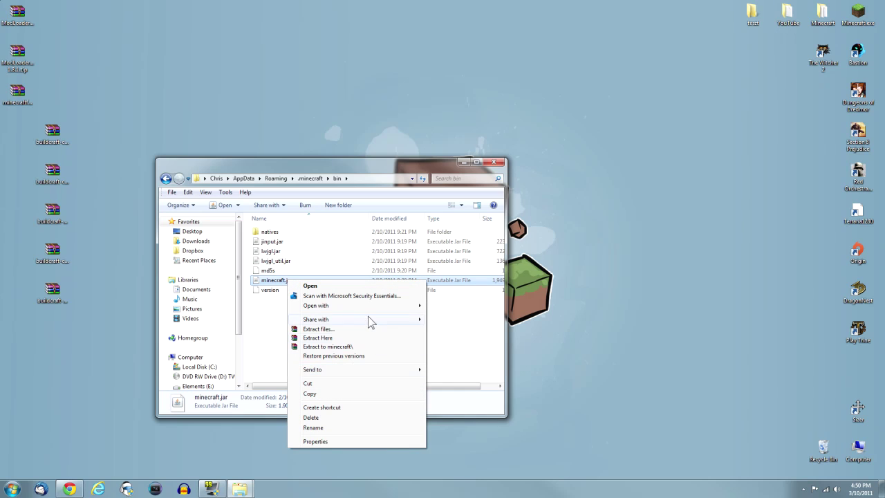
{"action": "mouse_move", "coordinate": [415, 306]}
{"action": "left_click", "coordinate": [455, 317]}
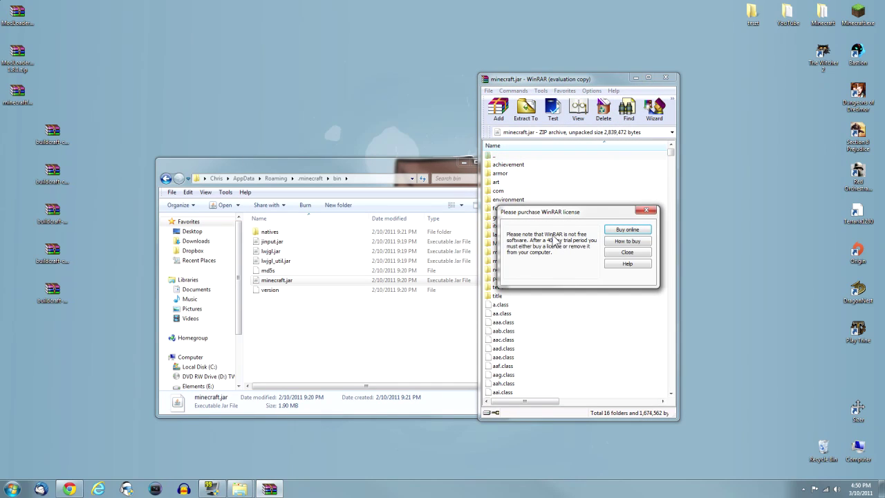
{"action": "left_click", "coordinate": [627, 253]}
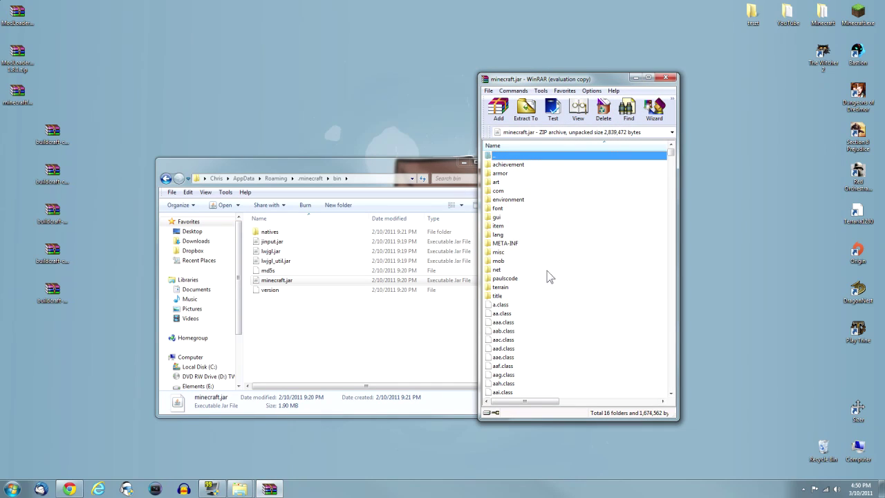
Delete the META-INF folder from the minecraft.jar archive and confirm the deletion
{"action": "left_click", "coordinate": [502, 244]}
{"action": "right_click", "coordinate": [515, 243]}
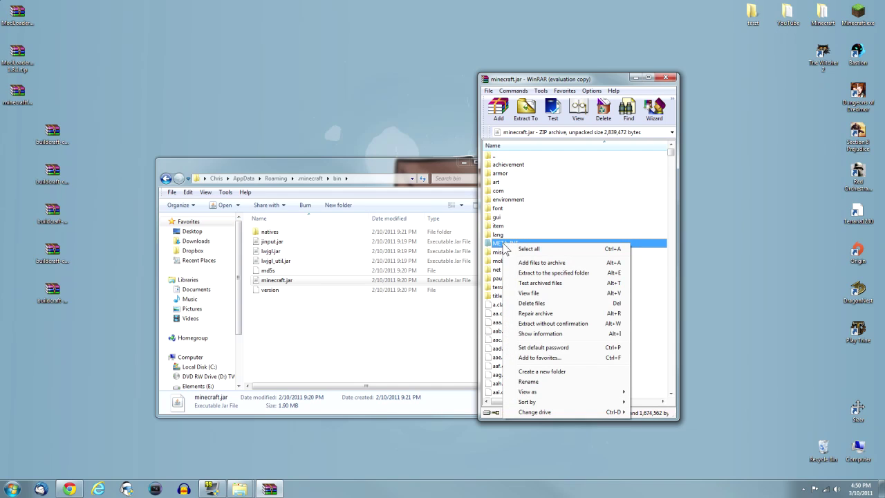
{"action": "left_click", "coordinate": [554, 303]}
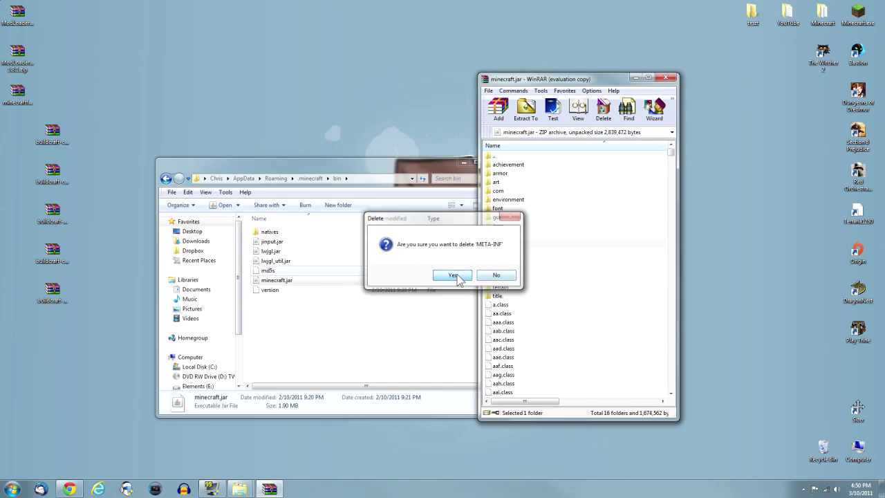
{"action": "left_click", "coordinate": [453, 275]}
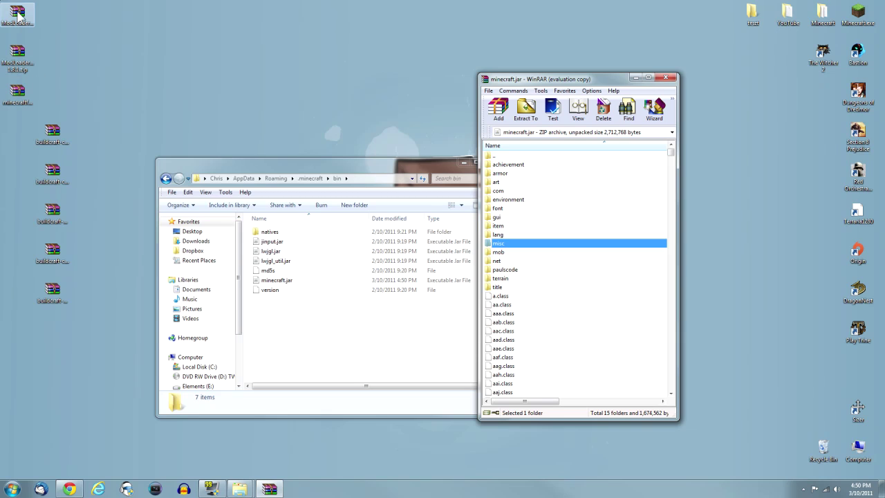
Open ModLoader.zip from the desktop and add all its class files to minecraft.jar with the default archive settings
{"action": "double_click", "coordinate": [17, 12]}
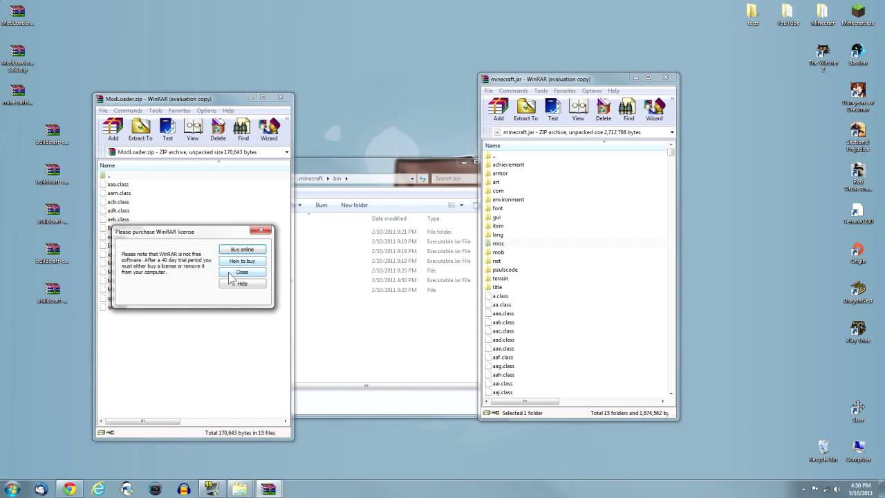
{"action": "left_click", "coordinate": [237, 274]}
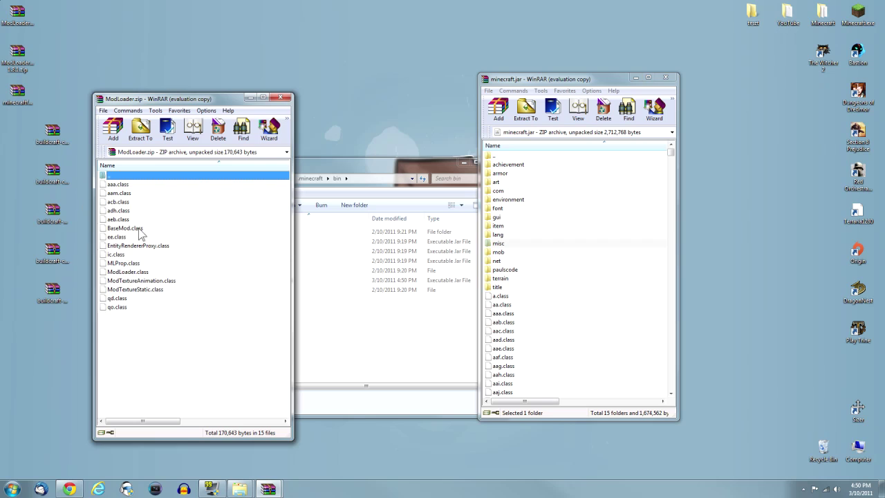
{"action": "left_click_drag", "start_coordinate": [138, 336], "coordinate": [112, 188]}
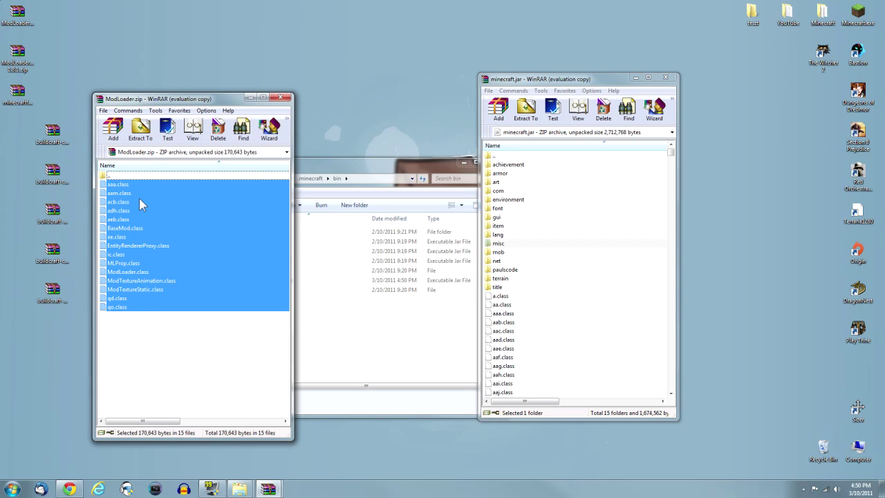
{"action": "left_click_drag", "start_coordinate": [139, 204], "coordinate": [607, 281]}
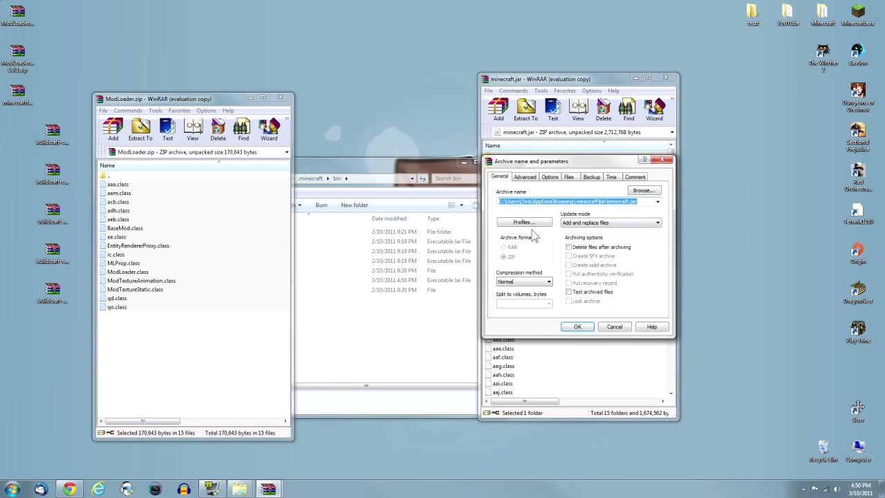
{"action": "left_click", "coordinate": [584, 328]}
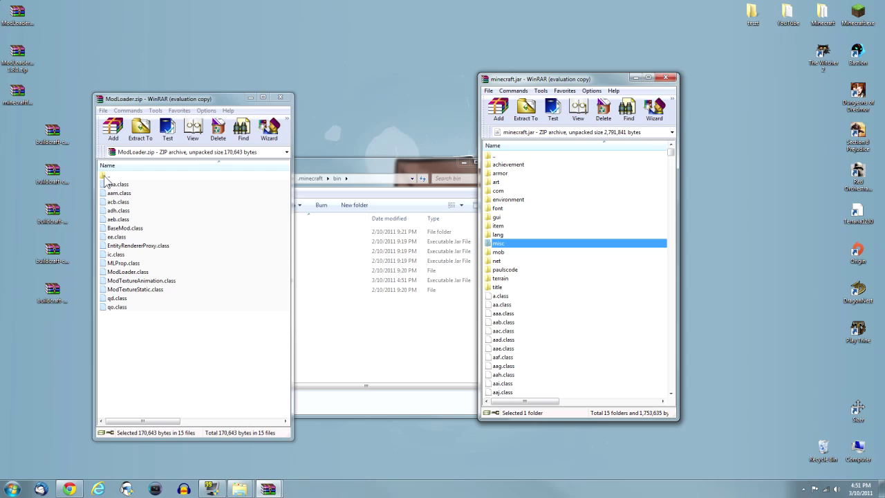
Open ModLoaderMp 1.8.1.zip in the second WinRAR window and add all its class files to minecraft.jar
{"action": "double_click", "coordinate": [110, 176]}
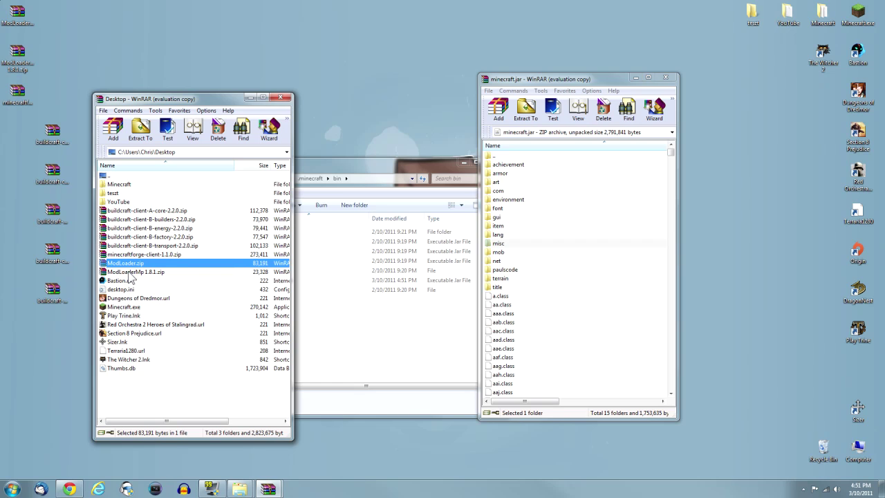
{"action": "double_click", "coordinate": [129, 273]}
{"action": "left_click_drag", "start_coordinate": [151, 290], "coordinate": [599, 257]}
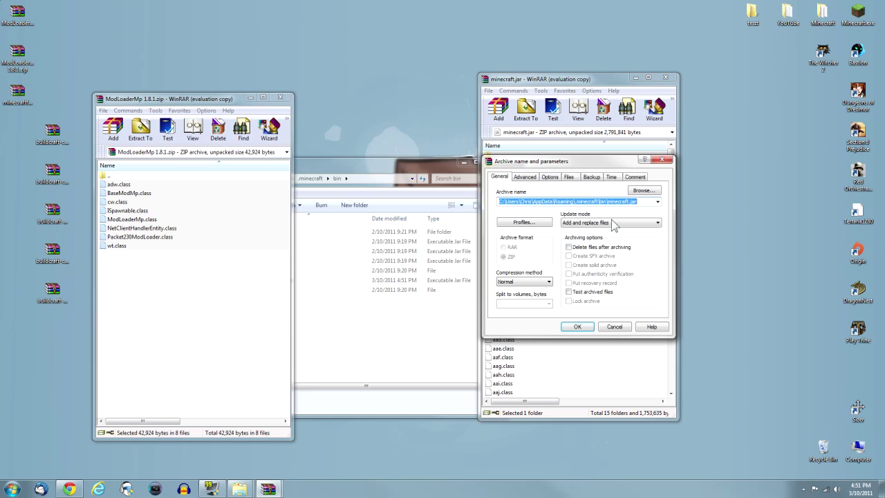
{"action": "left_click", "coordinate": [578, 326]}
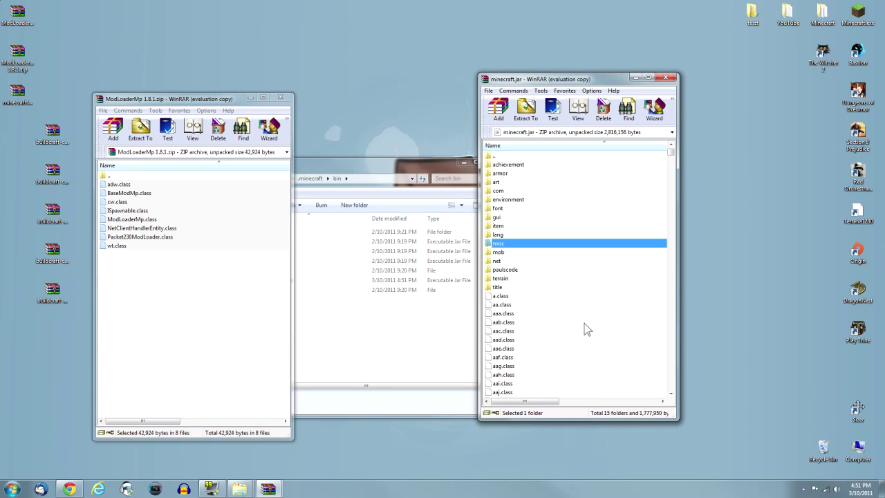
Open minecraftforge-client-1.1.0.zip and add its forge folder and all its files to minecraft.jar
{"action": "double_click", "coordinate": [108, 177]}
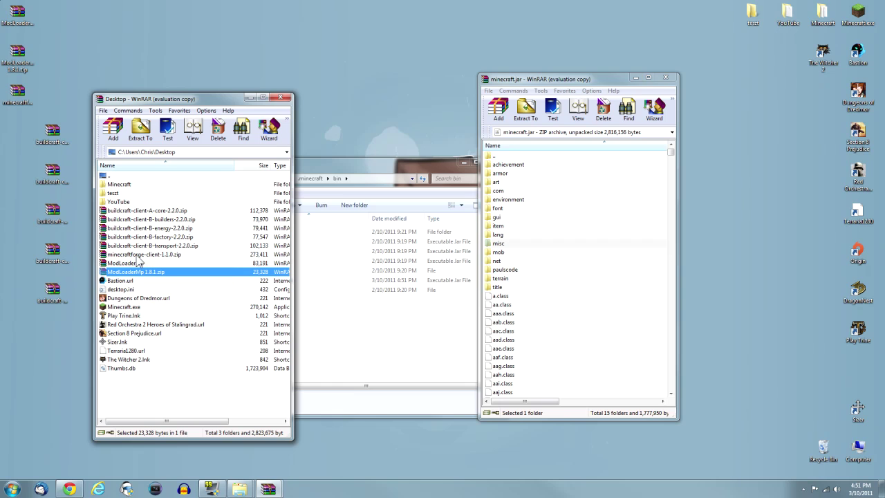
{"action": "double_click", "coordinate": [137, 255]}
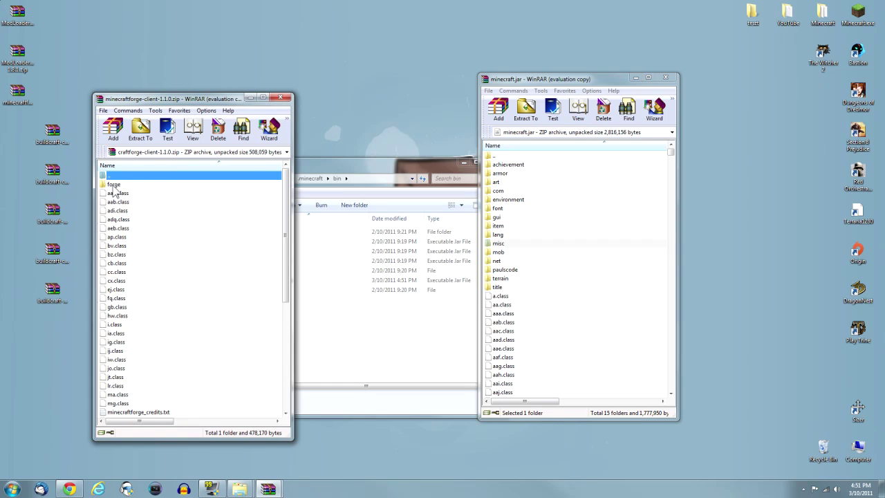
{"action": "left_click", "coordinate": [114, 185]}
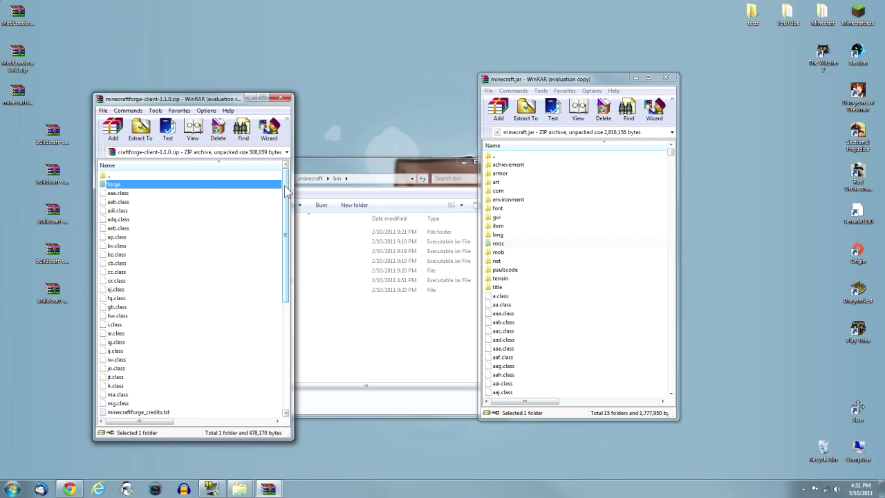
{"action": "scroll", "coordinate": [272, 290], "scroll_direction": "down", "scroll_amount": 7}
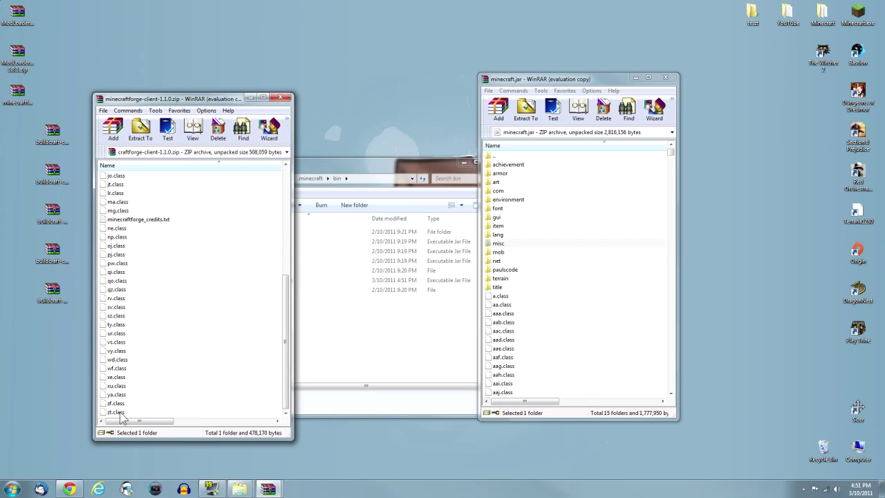
{"action": "left_click", "coordinate": [121, 413], "text": "shift"}
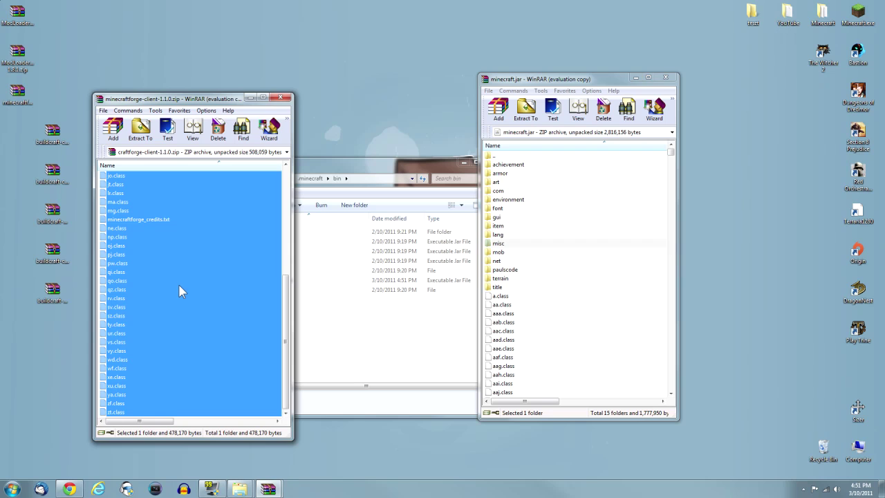
{"action": "left_click_drag", "start_coordinate": [178, 291], "coordinate": [599, 256]}
{"action": "left_click", "coordinate": [578, 329]}
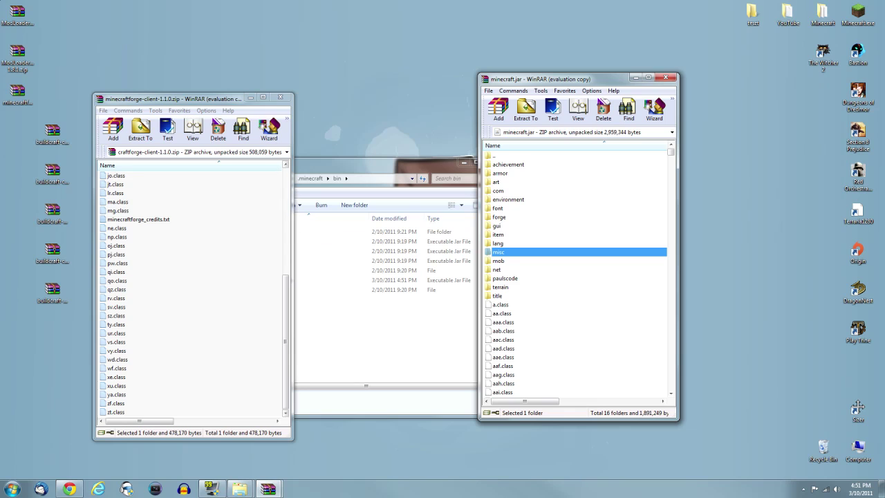
Close the minecraftforge-client-1.1.0.zip and minecraft.jar archive windows and return from bin to the .minecraft folder
{"action": "left_click", "coordinate": [280, 99]}
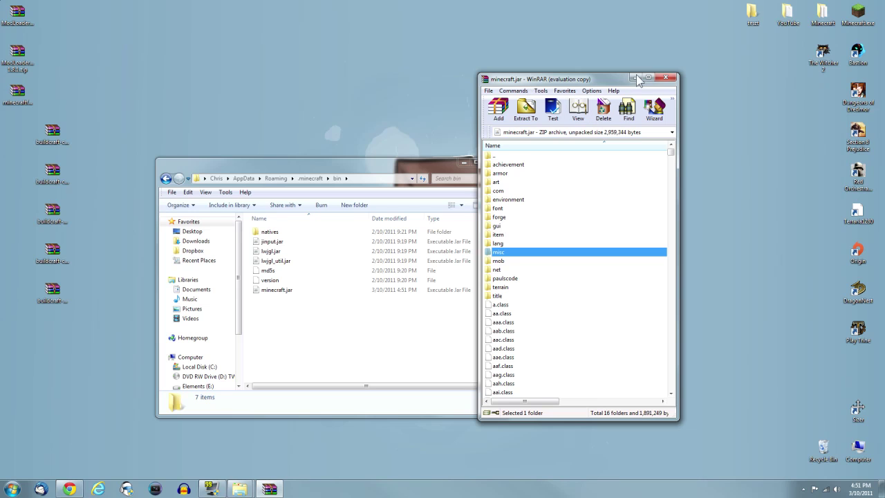
{"action": "left_click", "coordinate": [674, 81]}
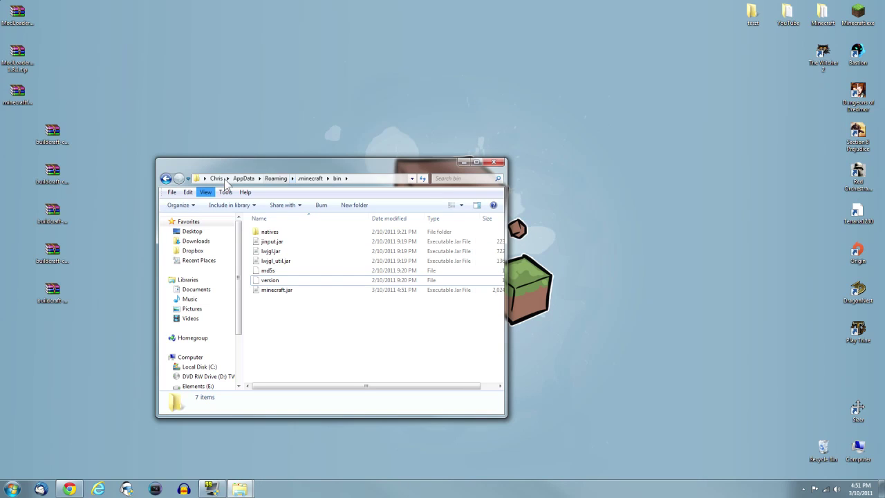
{"action": "left_click_drag", "start_coordinate": [300, 163], "coordinate": [440, 135]}
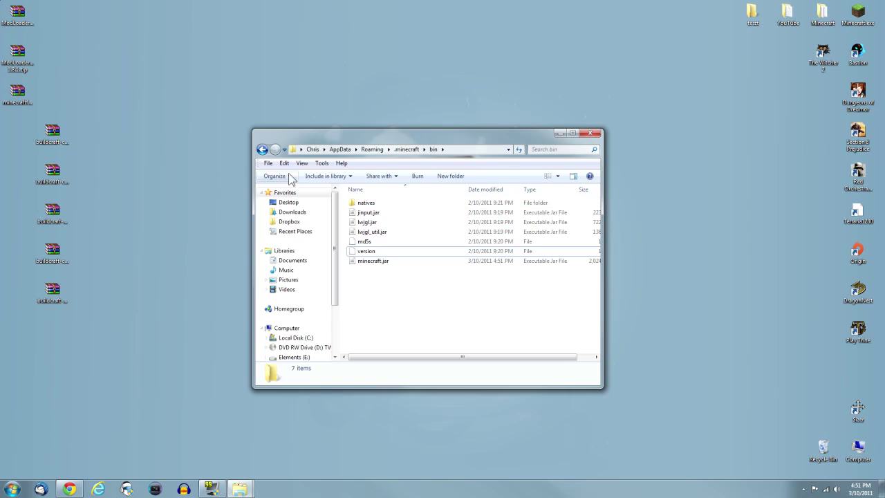
{"action": "left_click", "coordinate": [261, 149]}
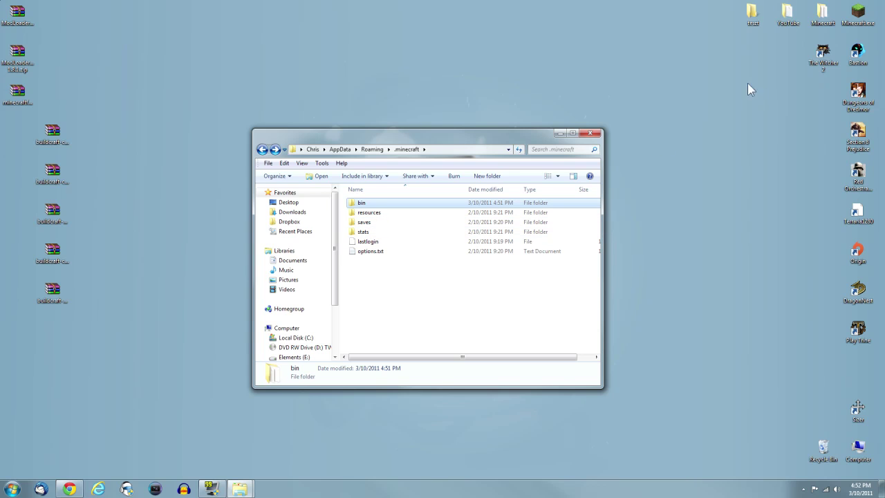
Run Minecraft once with the saved login so the mods folder is generated, and close the game
{"action": "left_click", "coordinate": [860, 17]}
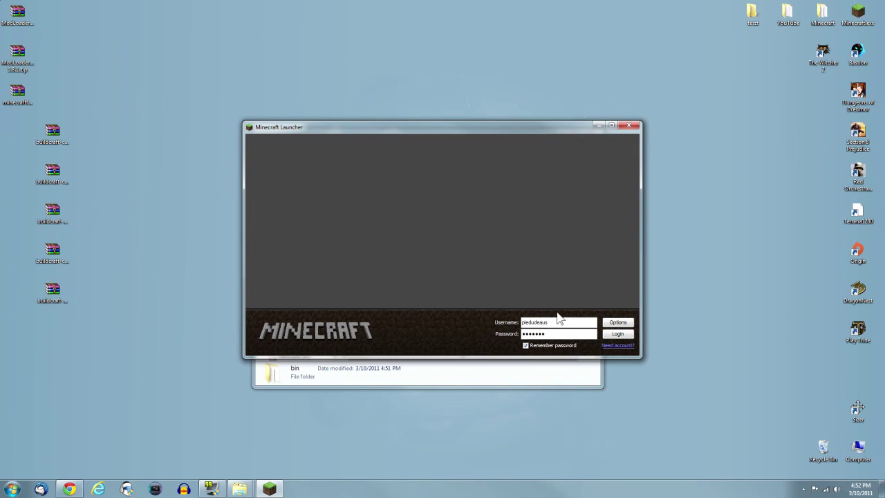
{"action": "left_click", "coordinate": [618, 335]}
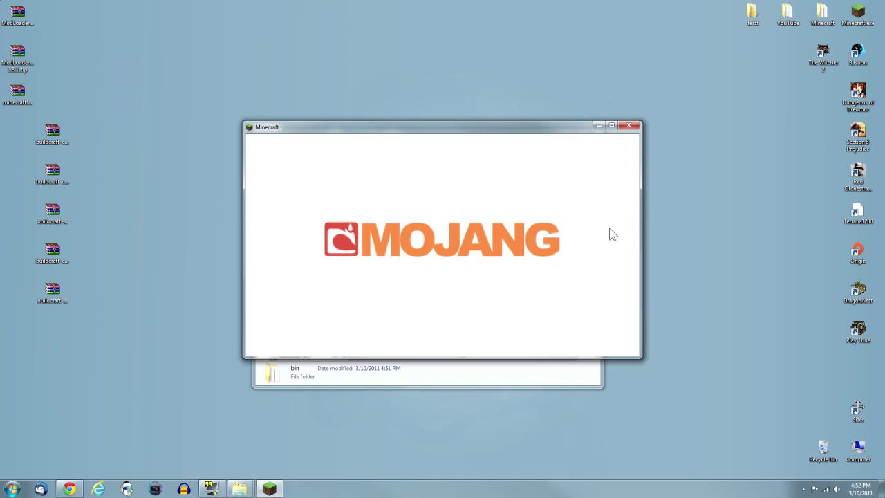
{"action": "left_click", "coordinate": [631, 127]}
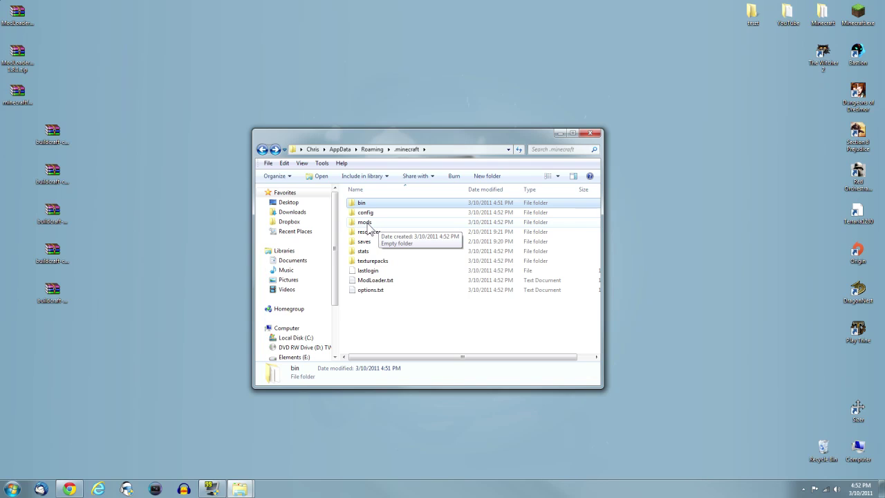
Move the five buildcraft-client 2.2.0 zip files from the desktop into the mods folder and close the folder window
{"action": "double_click", "coordinate": [364, 222]}
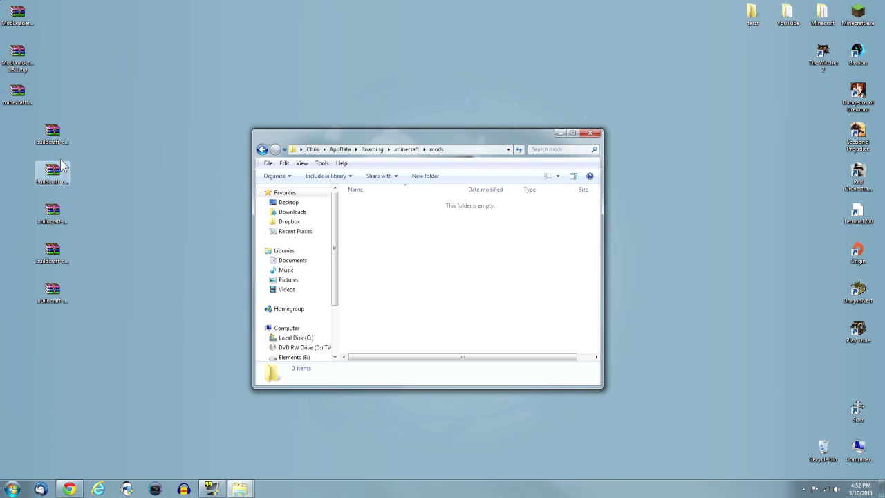
{"action": "left_click_drag", "start_coordinate": [79, 335], "coordinate": [417, 257]}
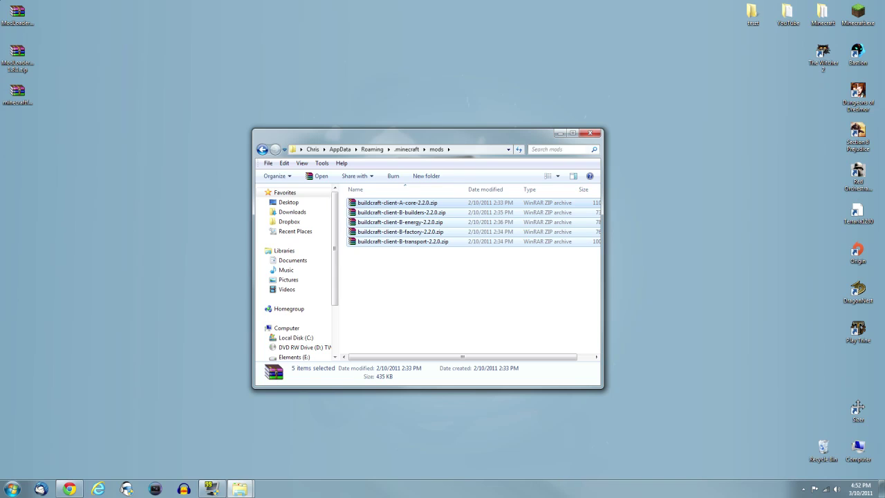
{"action": "left_click", "coordinate": [588, 132]}
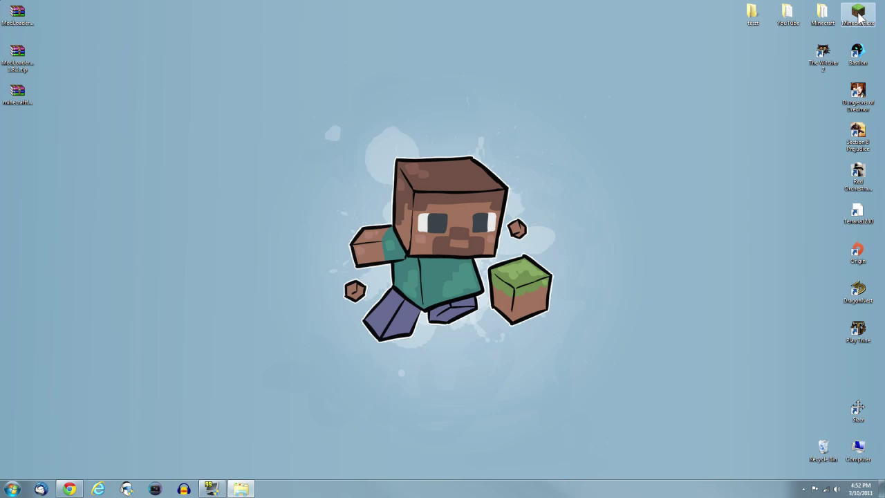
Launch Minecraft with the saved login and create a singleplayer world with the game mode set to Creative
{"action": "double_click", "coordinate": [859, 16]}
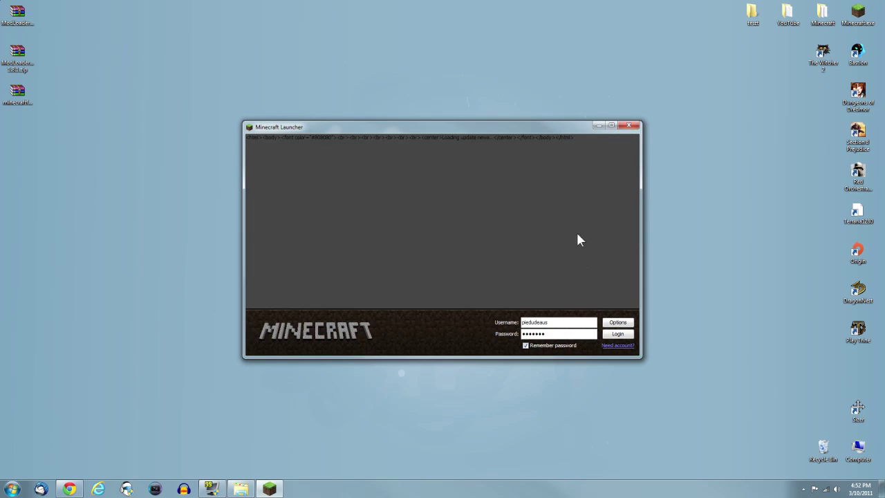
{"action": "left_click", "coordinate": [616, 335]}
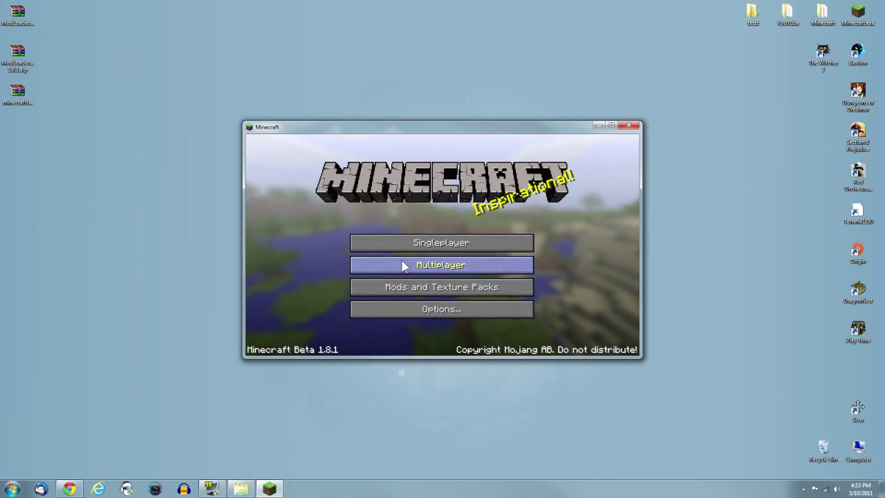
{"action": "left_click", "coordinate": [441, 246]}
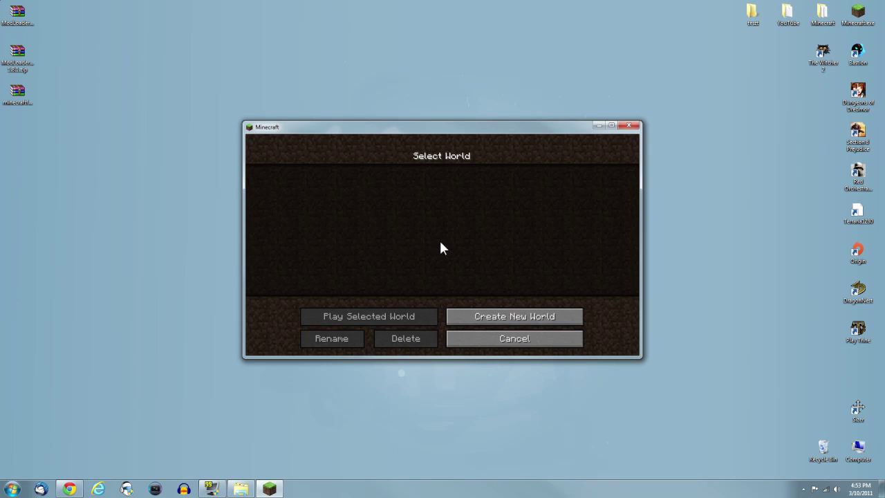
{"action": "left_click", "coordinate": [502, 316]}
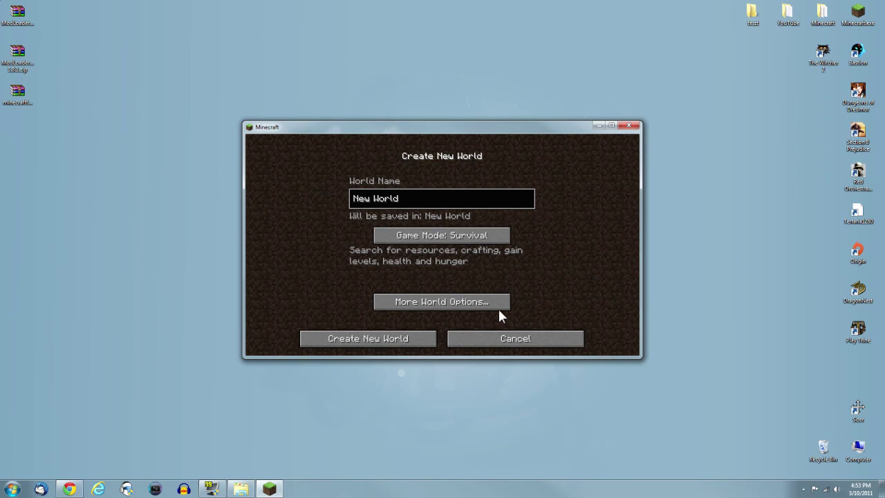
{"action": "left_click", "coordinate": [448, 239]}
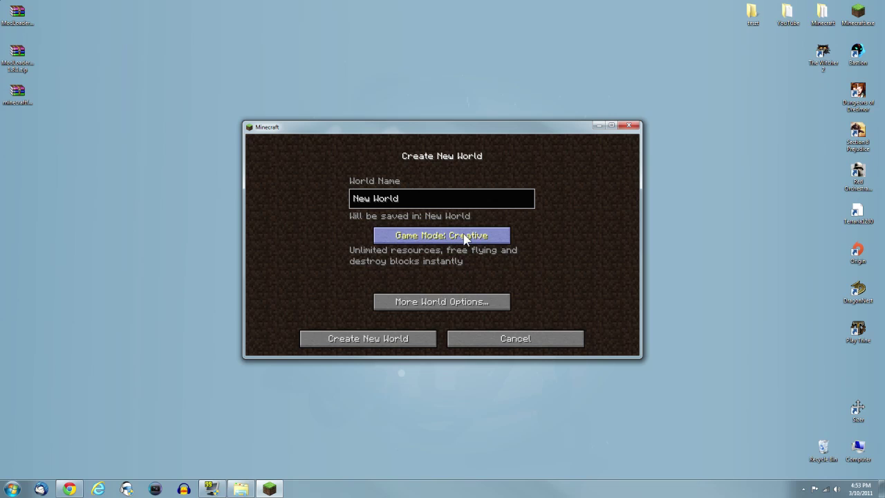
{"action": "left_click", "coordinate": [381, 337]}
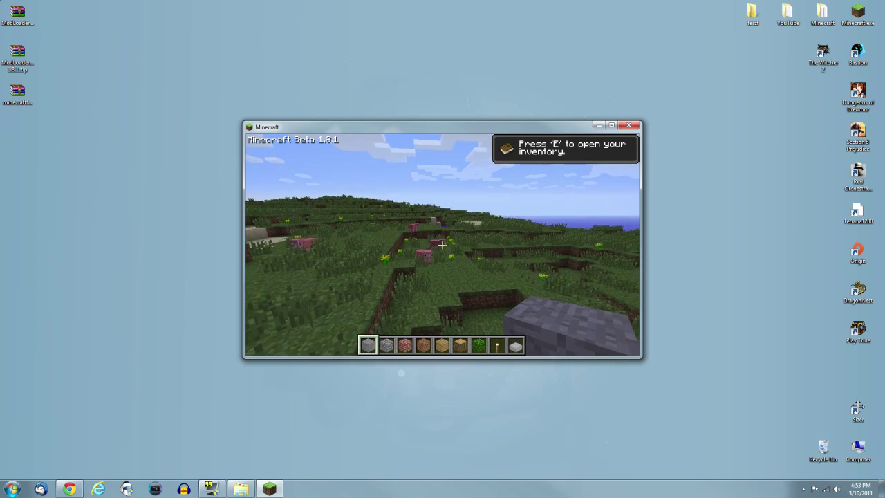
Examine the Creative item selection for BuildCraft pipes, gears and machines, and close the inventory
{"action": "key", "text": "w"}
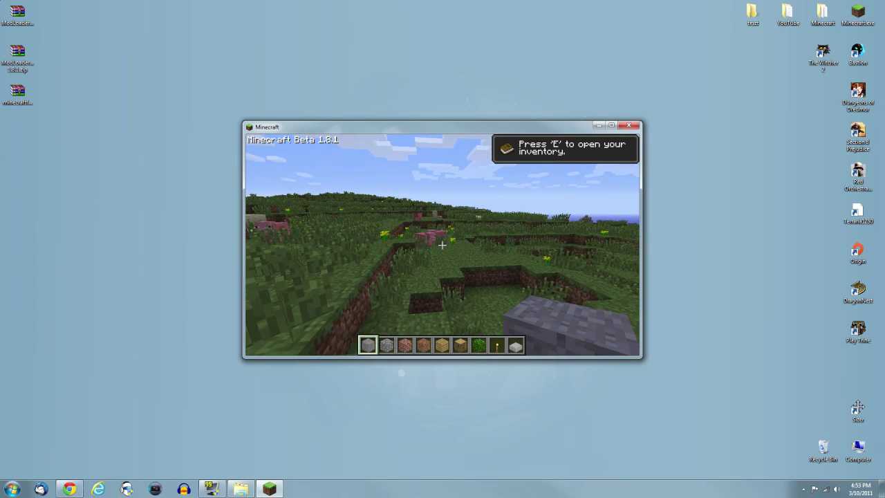
{"action": "key", "text": "w"}
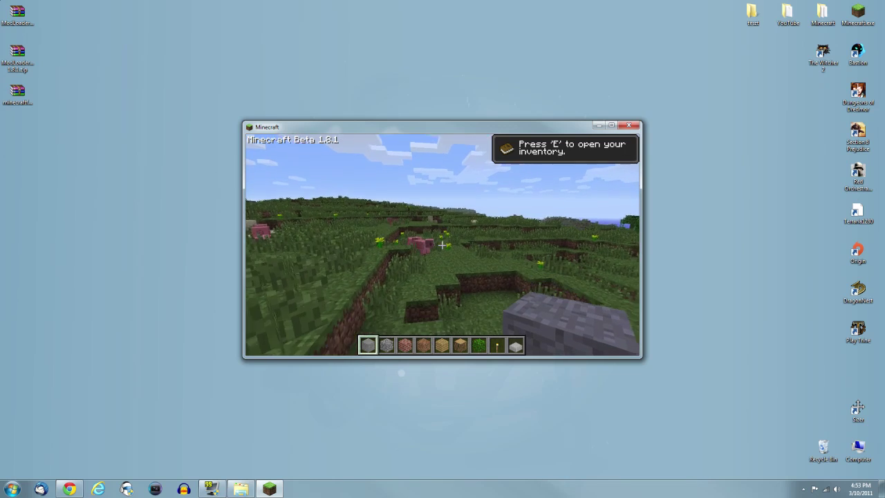
{"action": "key", "text": "e"}
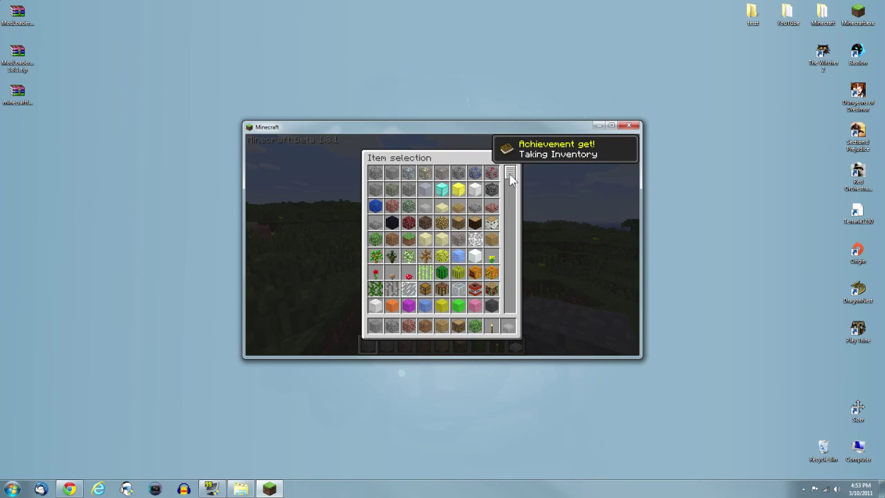
{"action": "left_click_drag", "start_coordinate": [509, 178], "coordinate": [506, 290]}
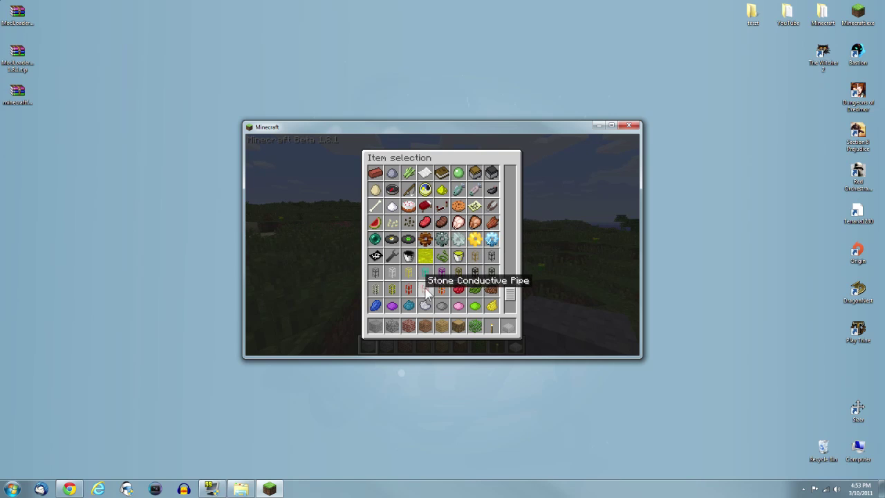
{"action": "left_click_drag", "start_coordinate": [509, 300], "coordinate": [512, 213]}
{"action": "left_click_drag", "start_coordinate": [513, 208], "coordinate": [509, 177]}
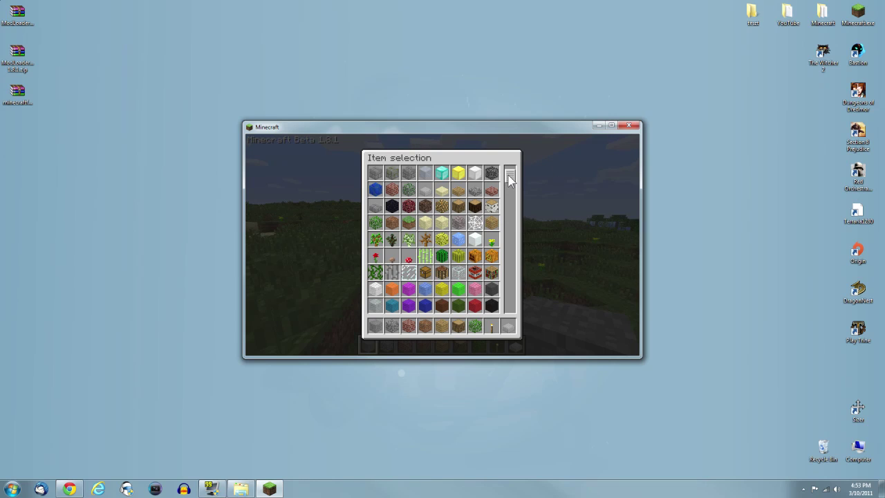
{"action": "left_click_drag", "start_coordinate": [510, 178], "coordinate": [510, 260]}
{"action": "key", "text": "Escape"}
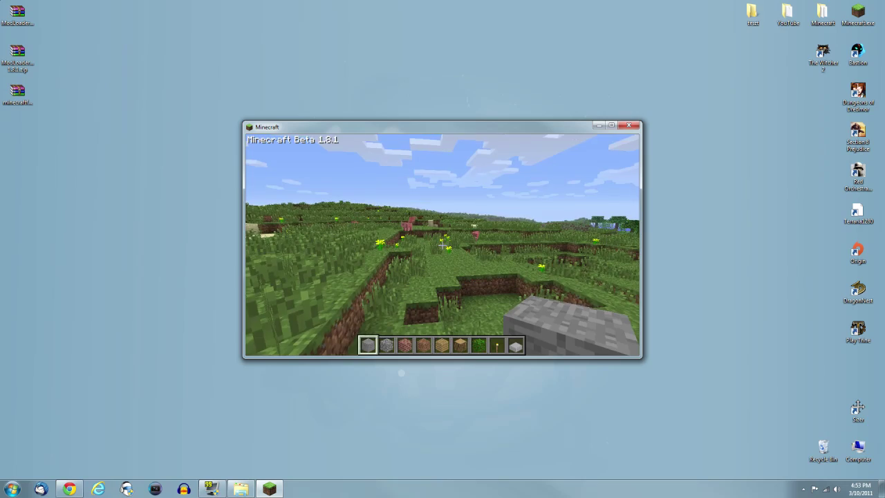
{"action": "key", "text": "space"}
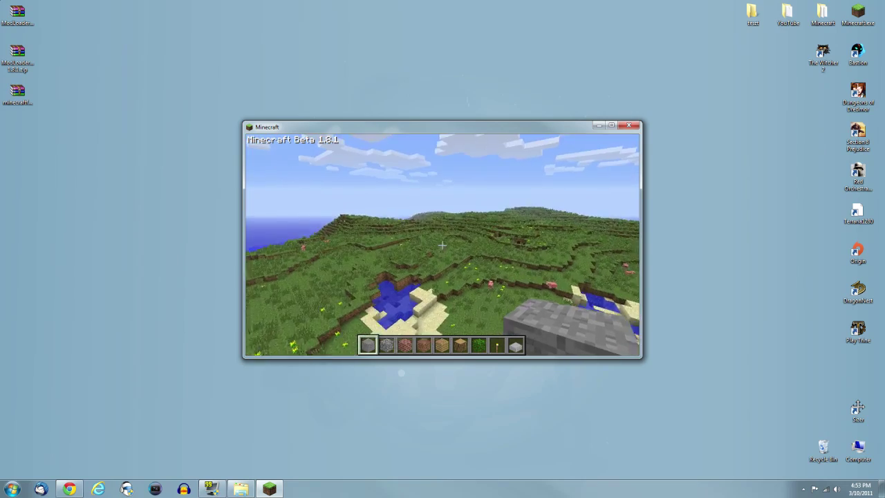
{"action": "key", "text": "w"}
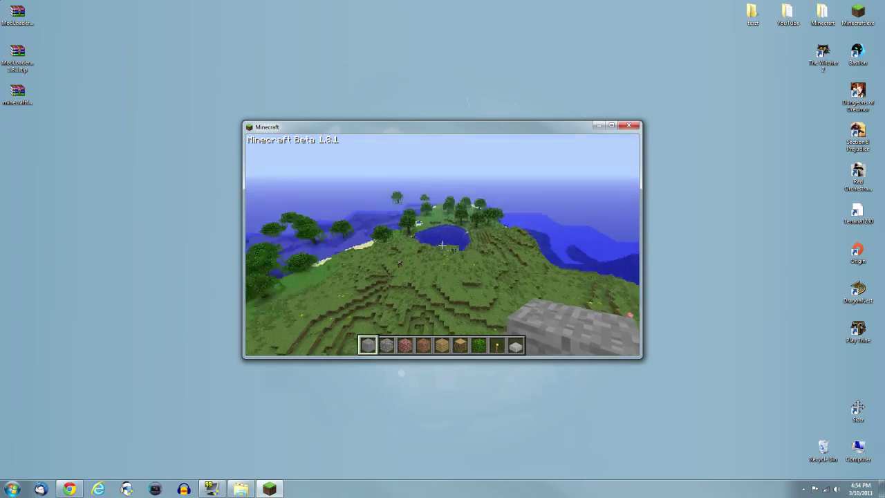
{"action": "key", "text": "w"}
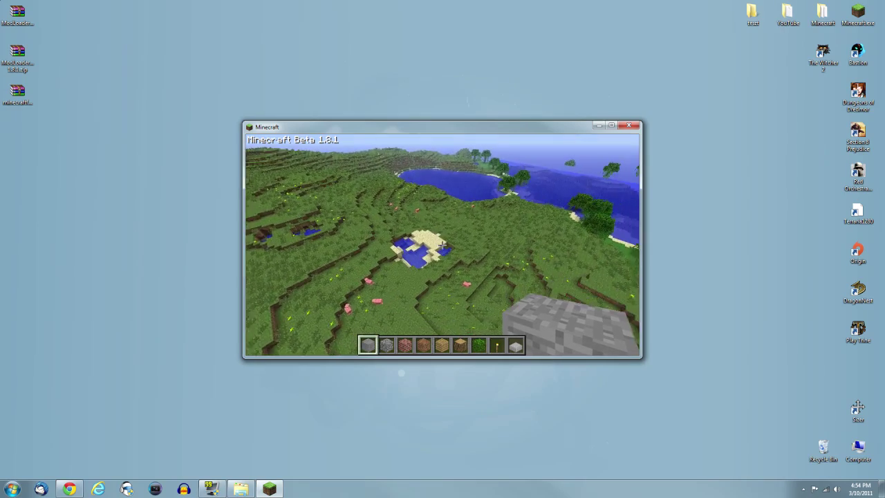
{"action": "key", "text": "shift"}
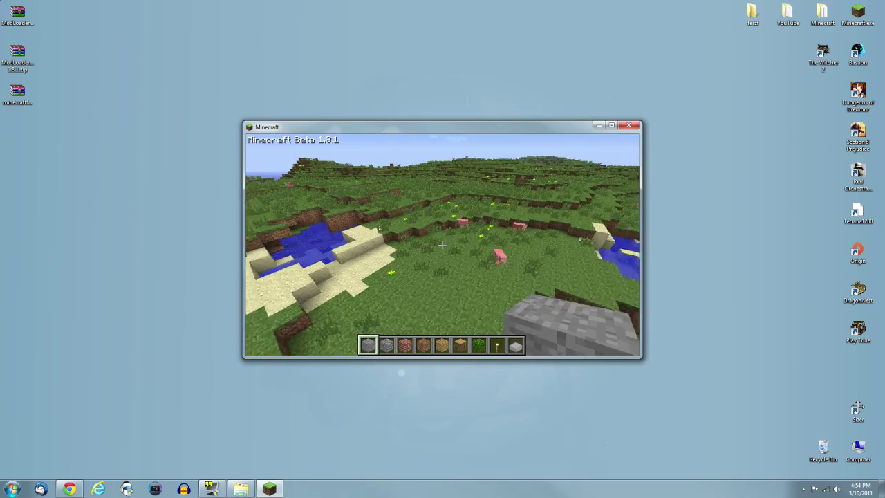